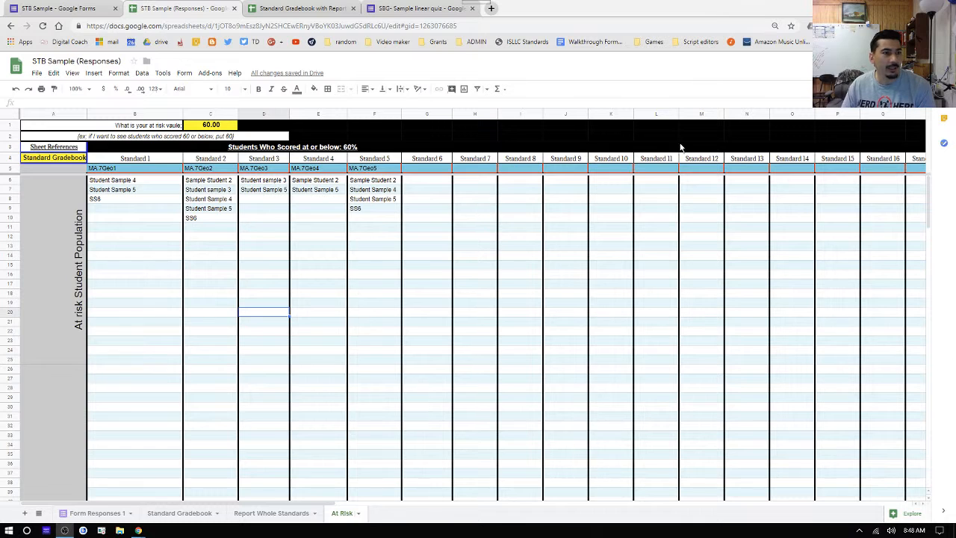
left_click(53, 6)
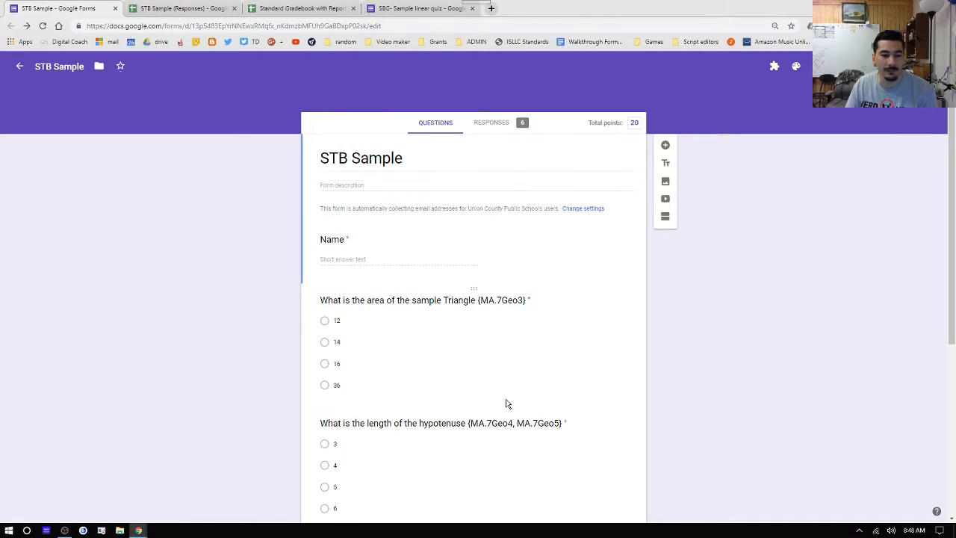
left_click(176, 11)
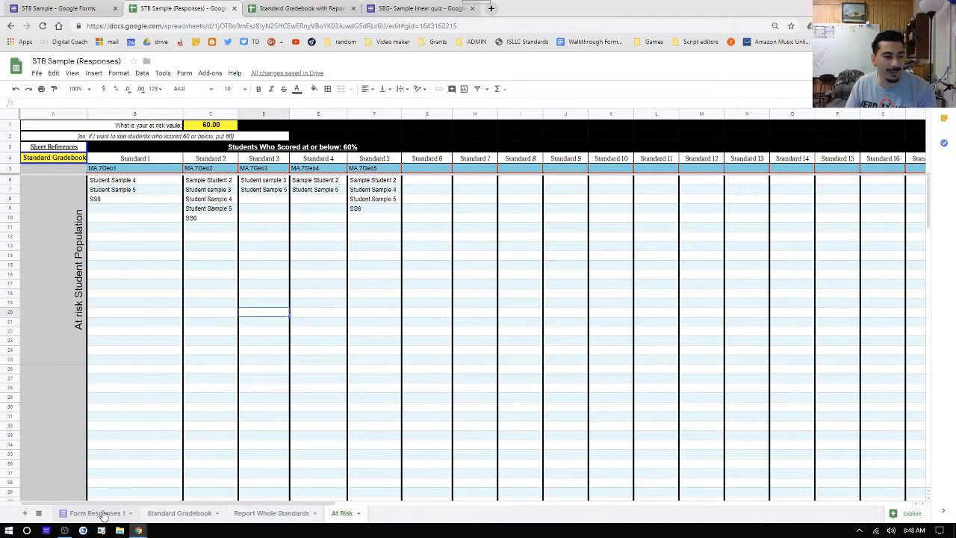
left_click(99, 513)
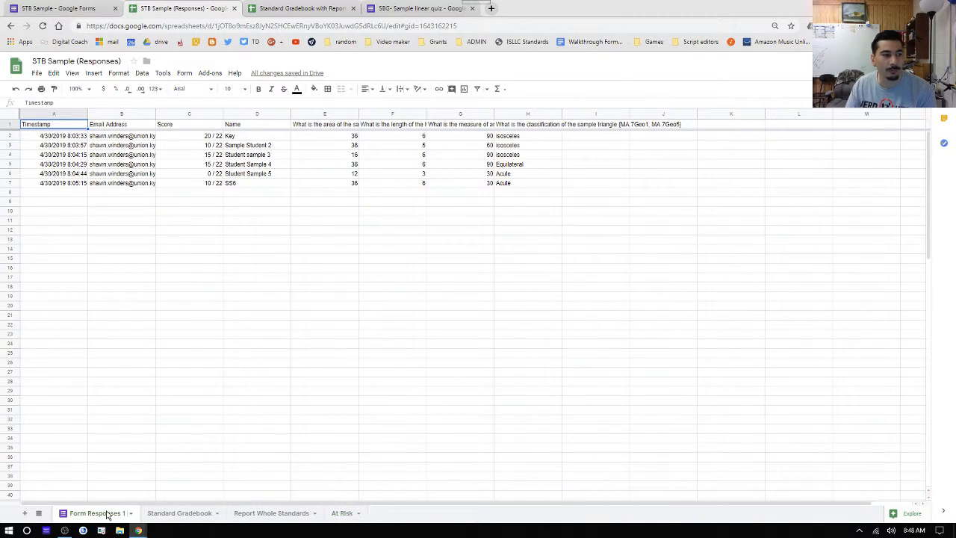
left_click(189, 512)
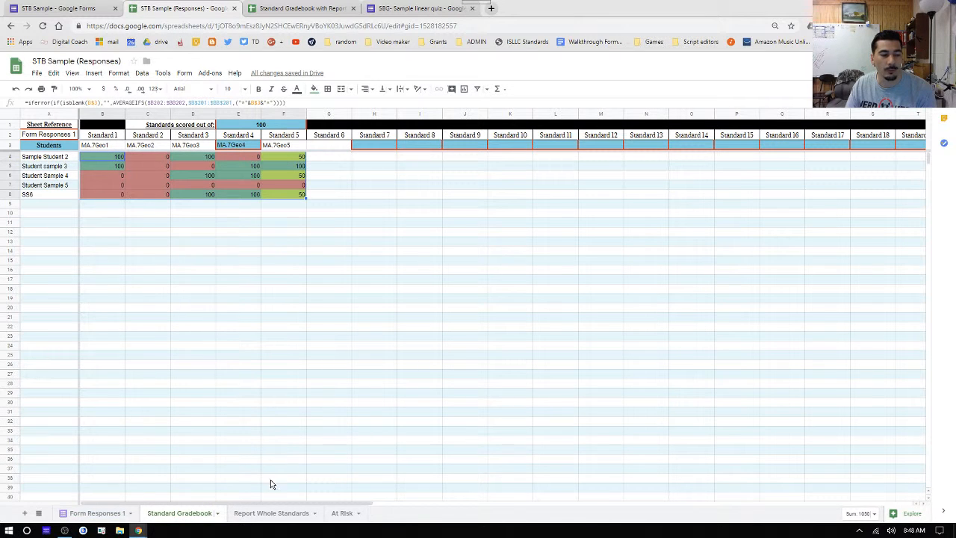
left_click(253, 513)
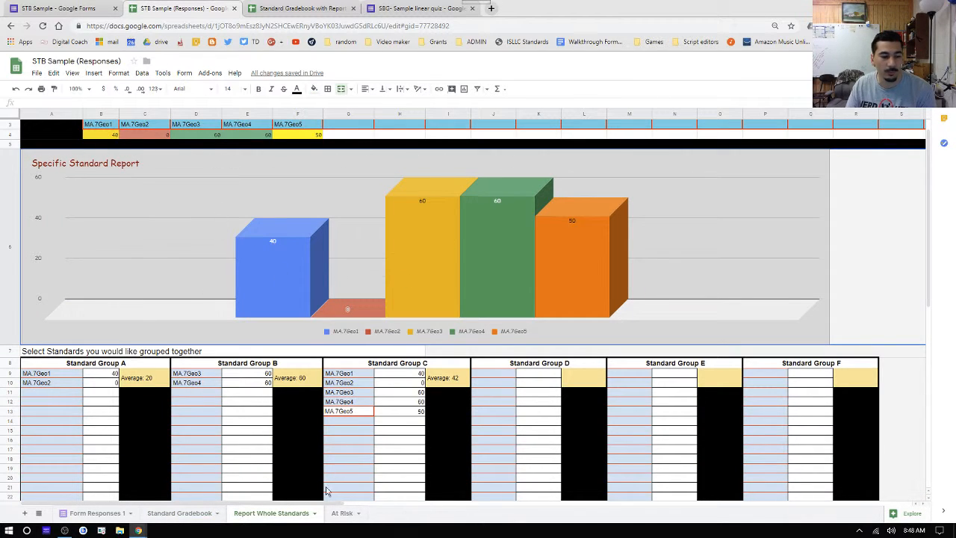
left_click(342, 512)
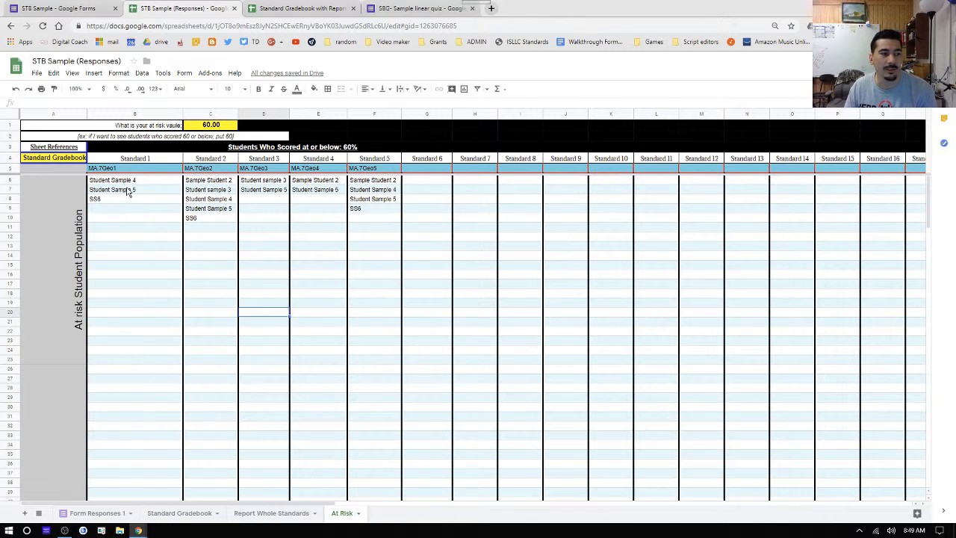
double_click(203, 127)
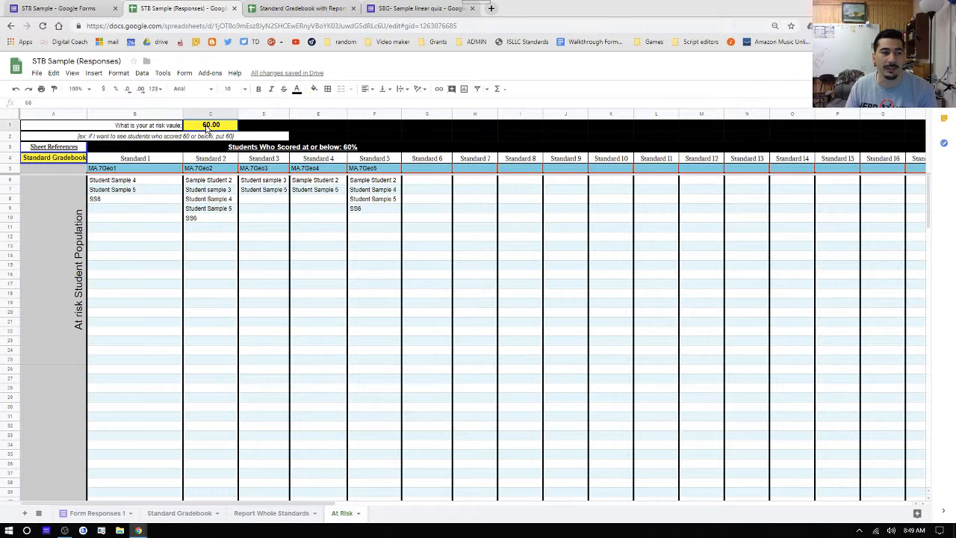
type("7")
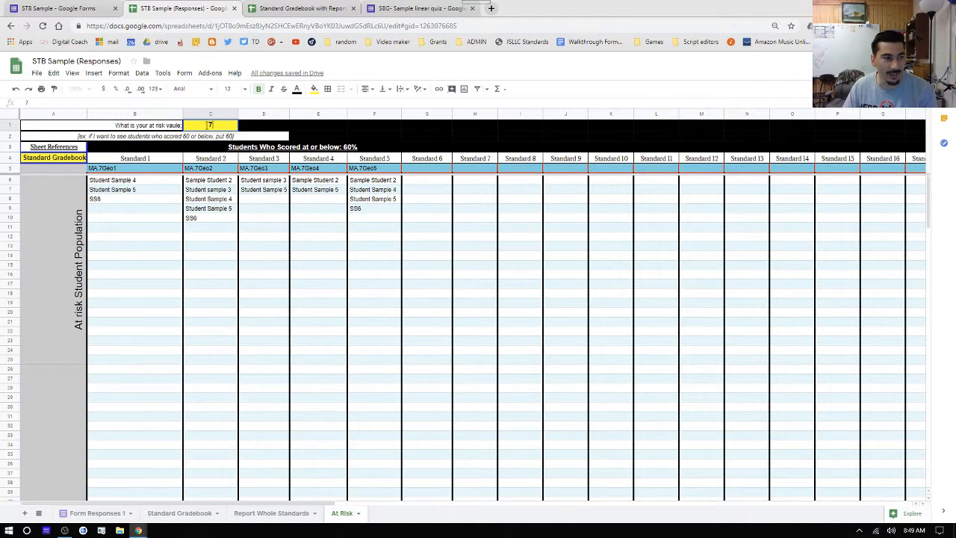
type("0")
key("Return")
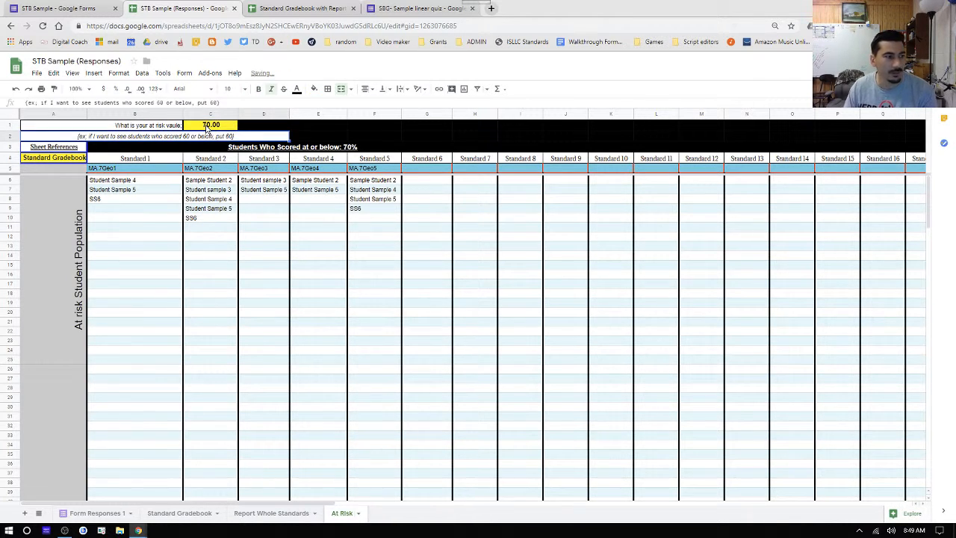
left_click(164, 249)
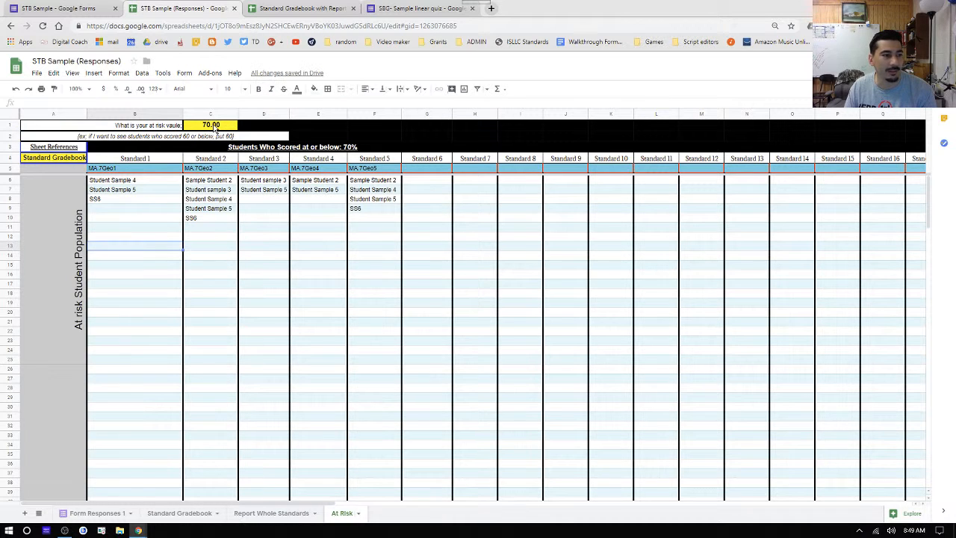
left_click(206, 127)
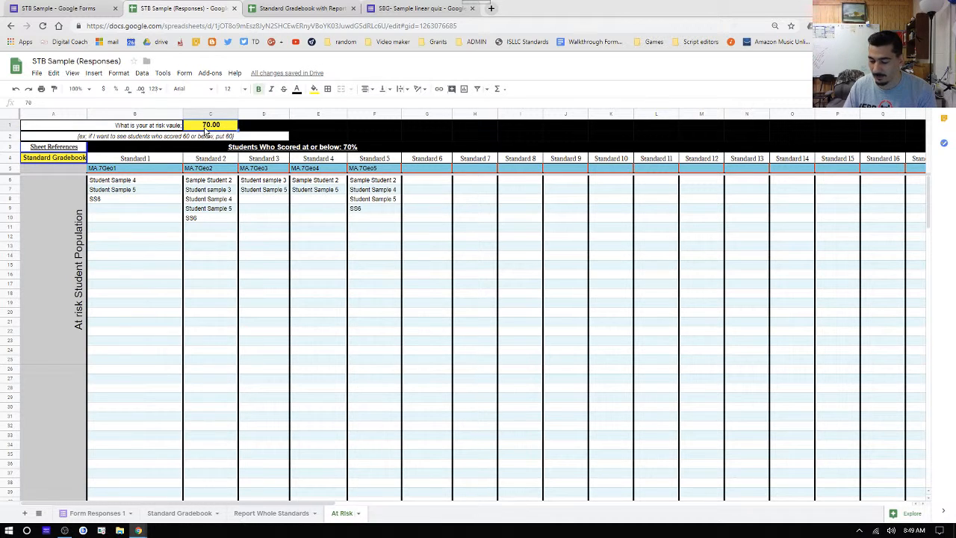
type("20")
key("Return")
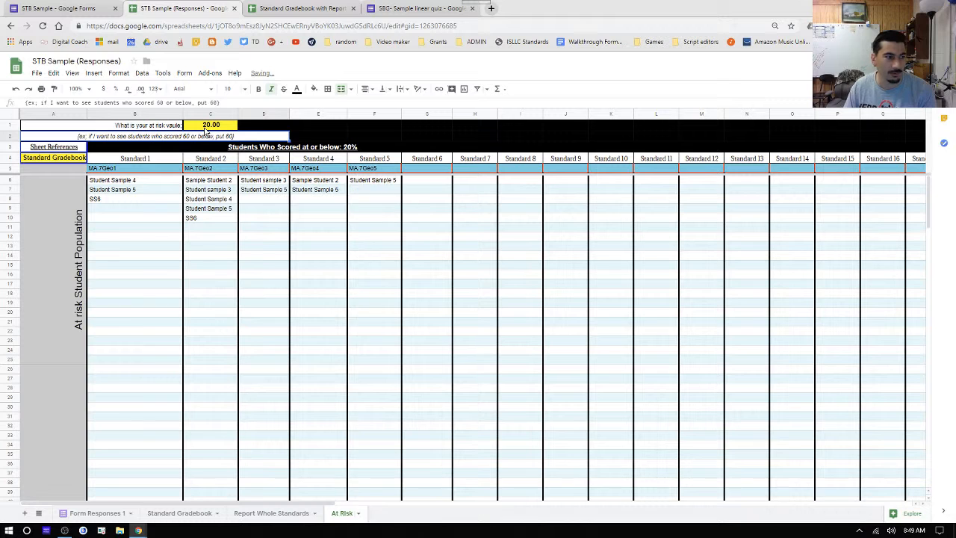
left_click(214, 129)
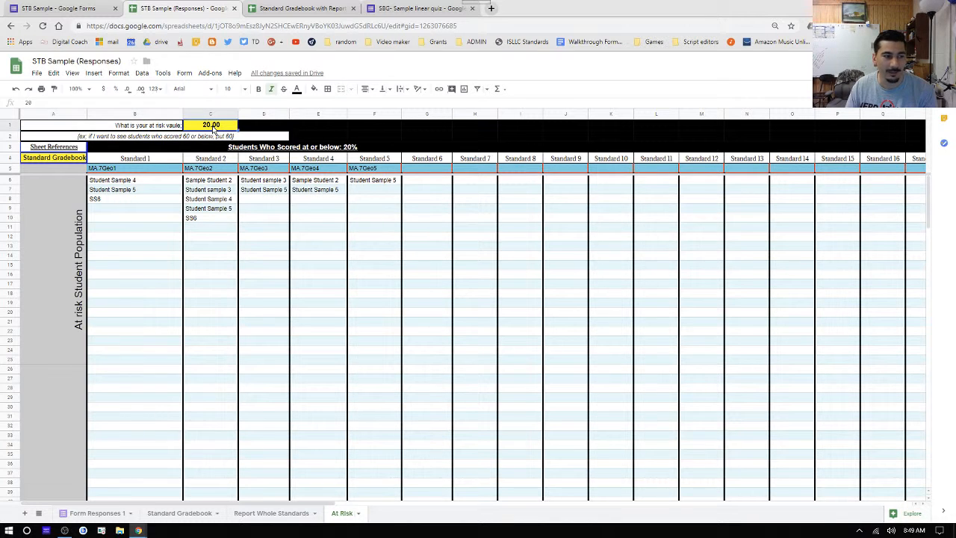
double_click(212, 126)
key("BackSpace")
key("BackSpace")
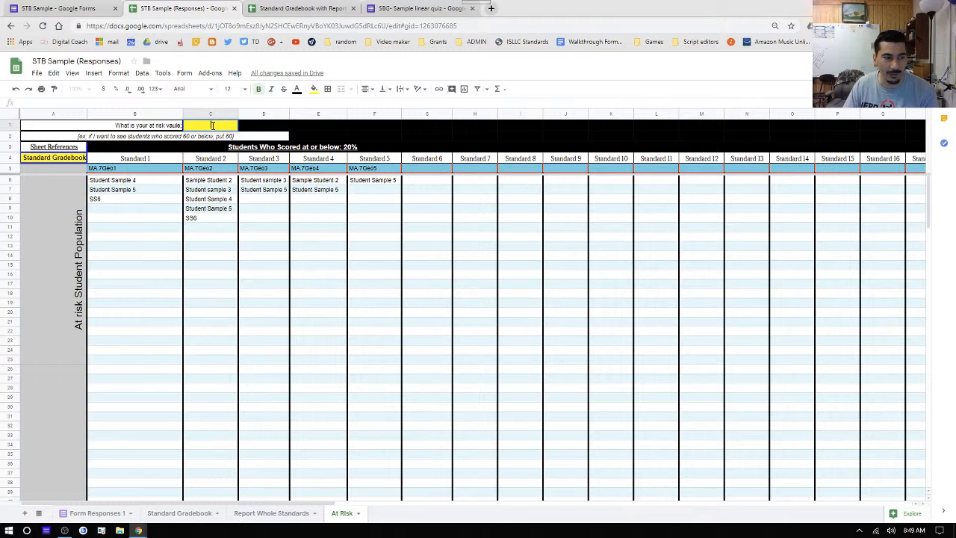
type("60")
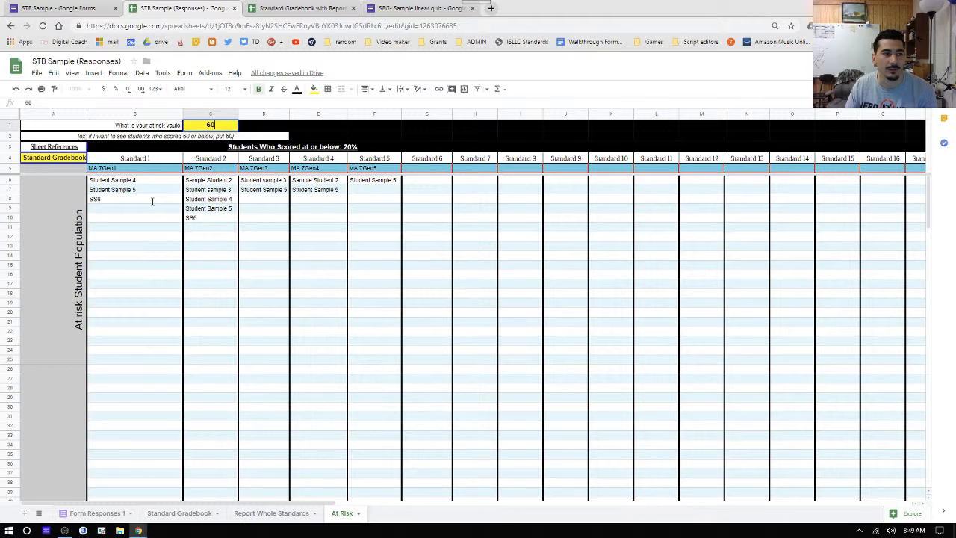
key("Return")
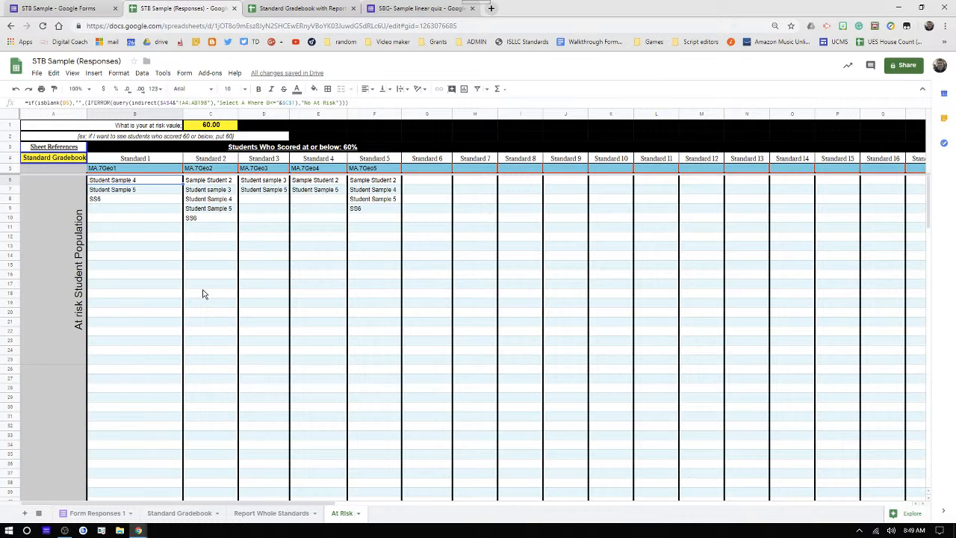
left_click(215, 515)
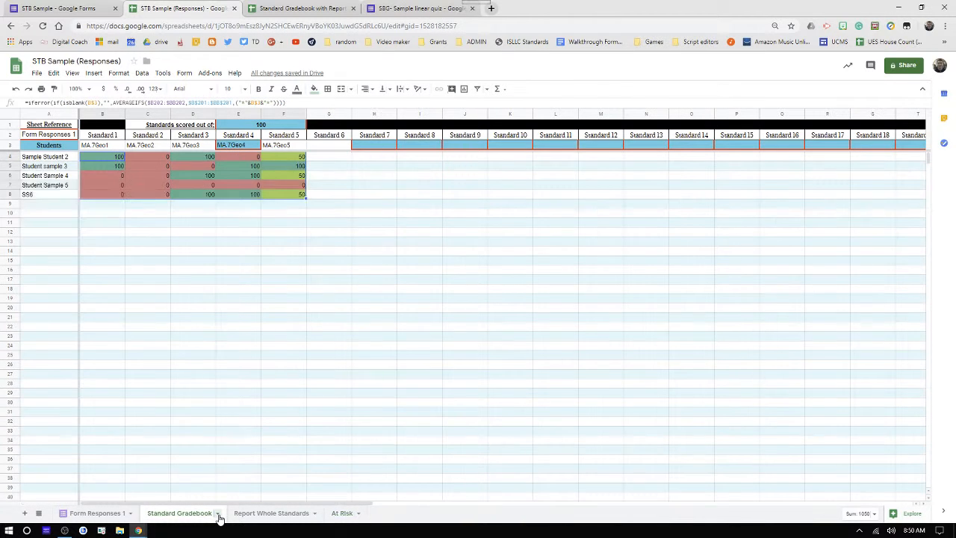
left_click(218, 515)
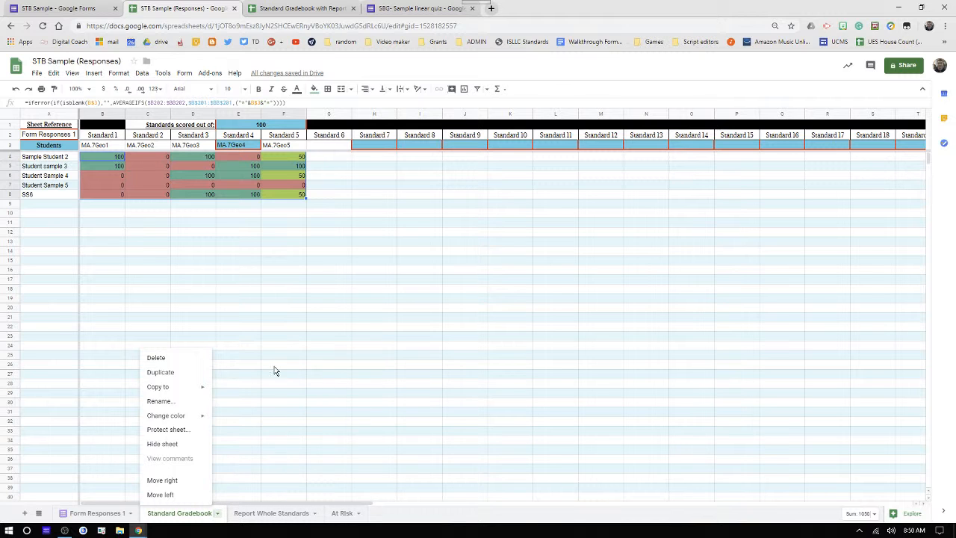
left_click(389, 451)
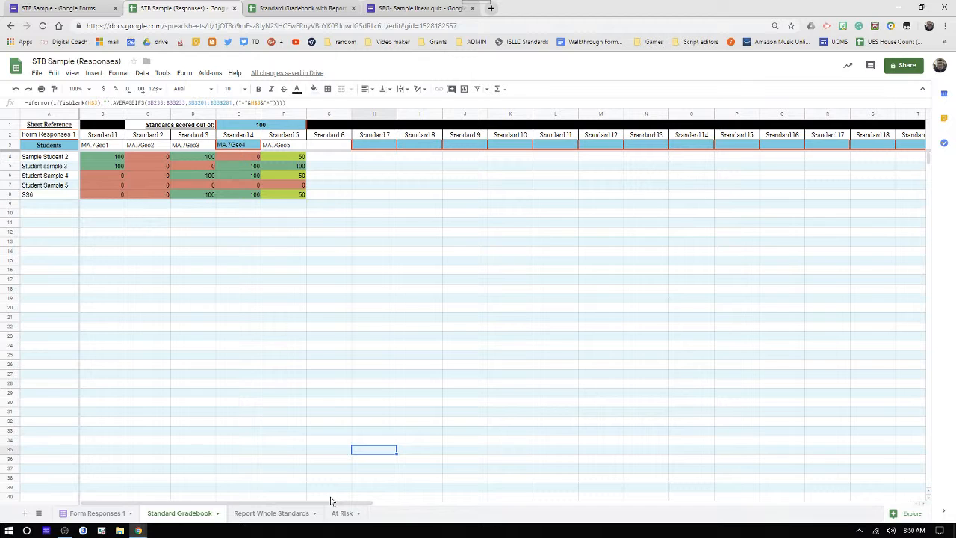
left_click(359, 514)
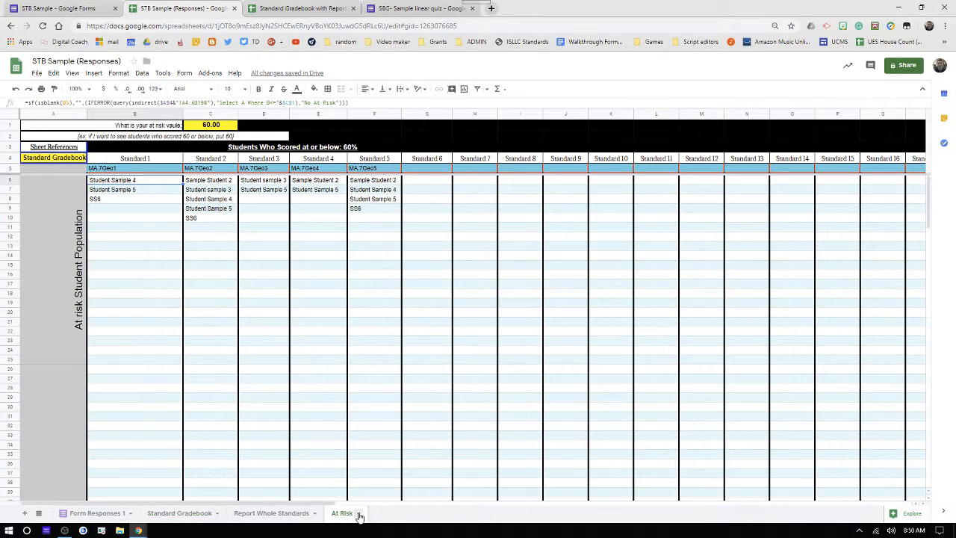
left_click(512, 363)
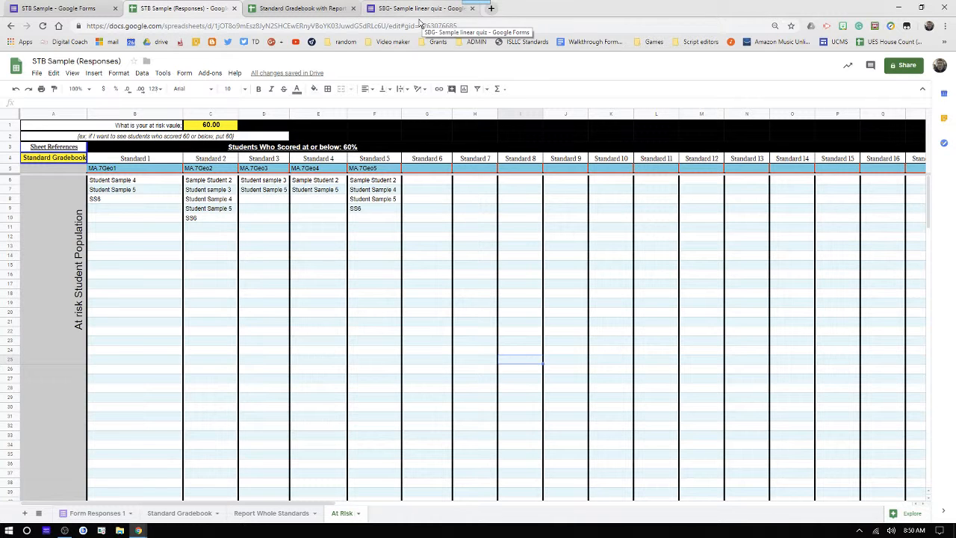
- Switch to the Standard Gradebook with Reports spreadsheet and view its Standard Gradebook, Link to Youtube Playlist and At Risk sheets
left_click(298, 8)
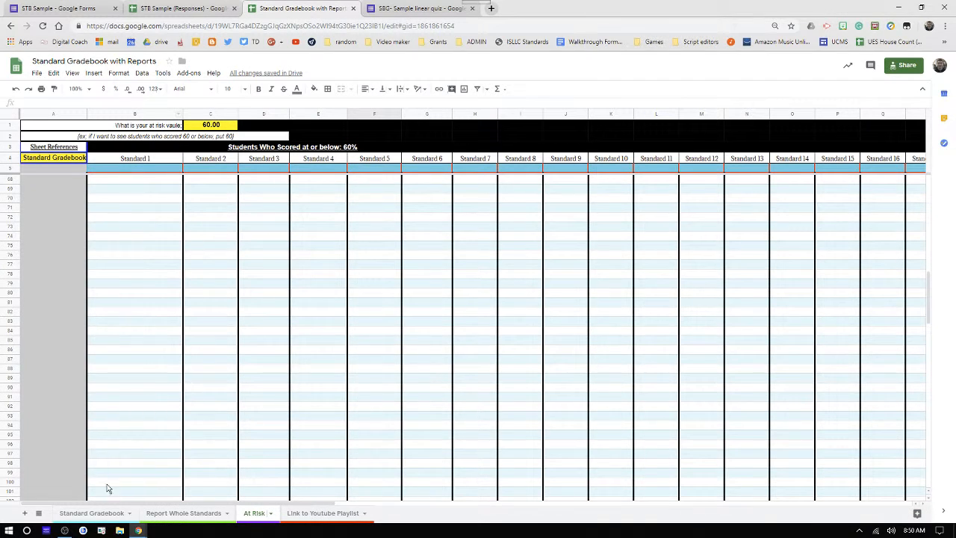
left_click(84, 515)
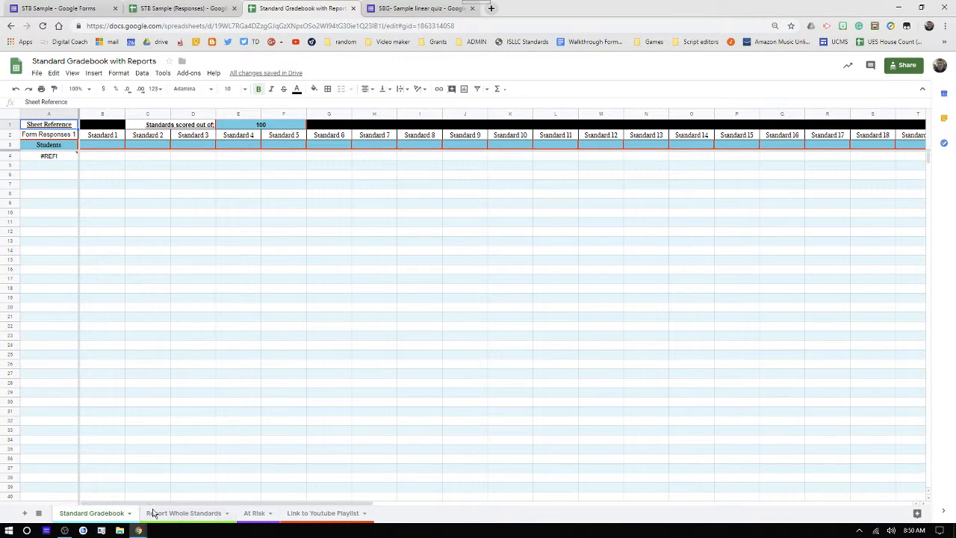
left_click(305, 514)
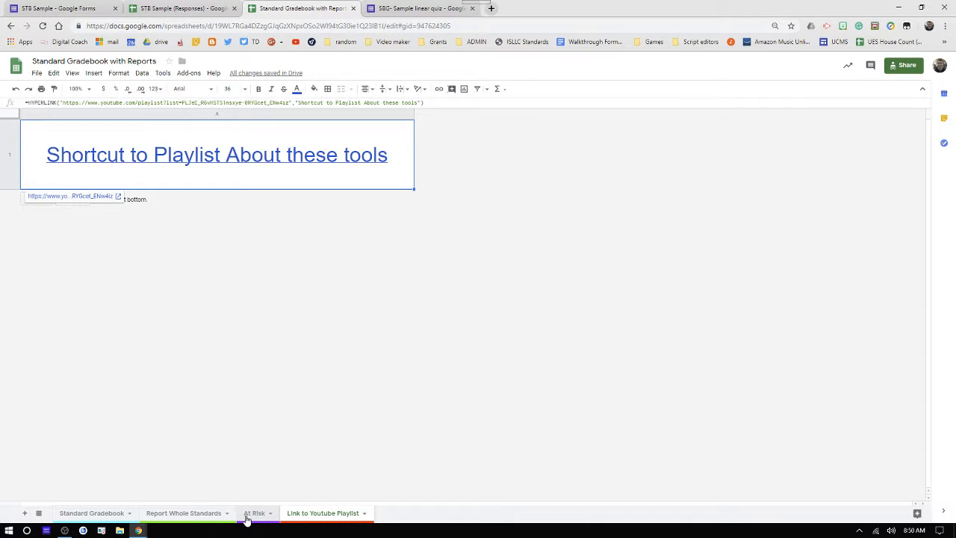
left_click(253, 514)
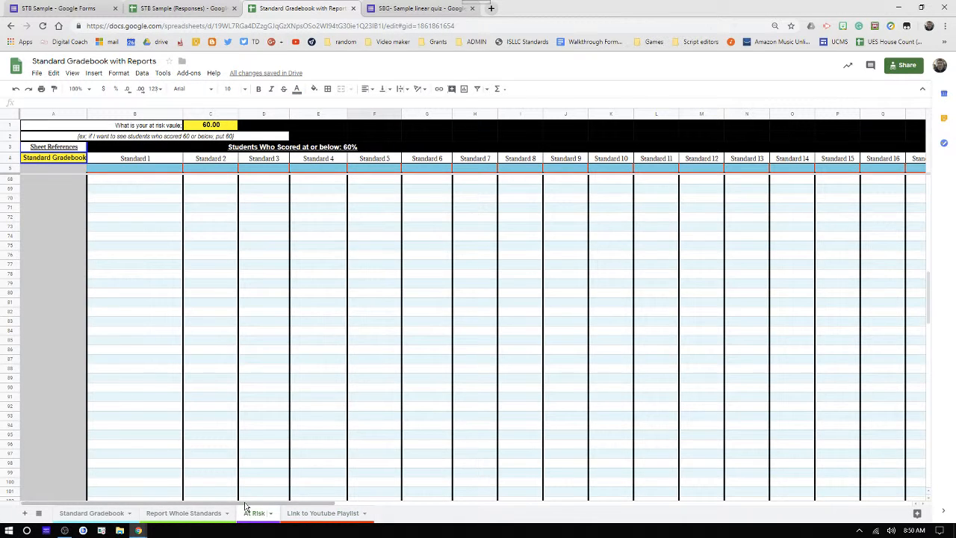
left_click(36, 72)
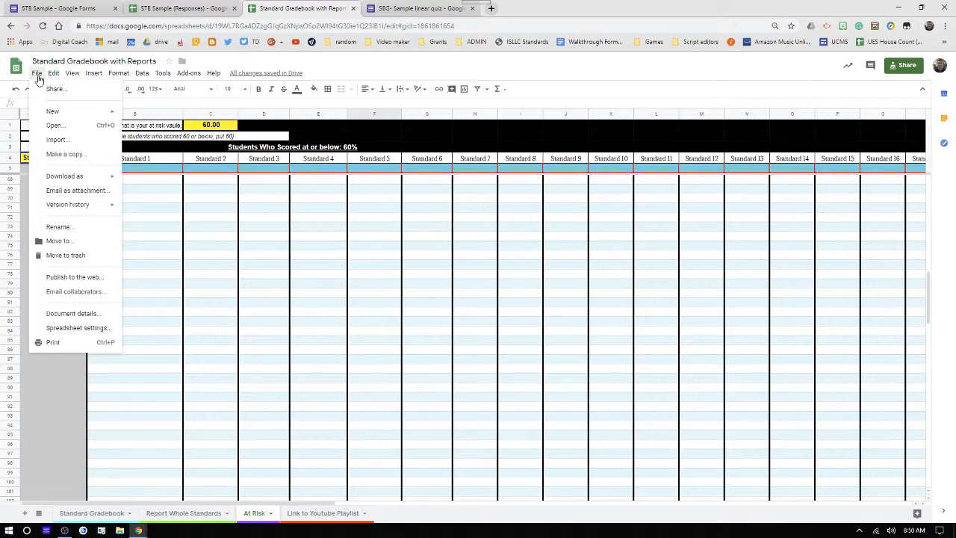
- Make a copy of the gradebook, replacing 'Copy of' so it is named 'LQ Standard Gradebook with Reports'
left_click(76, 156)
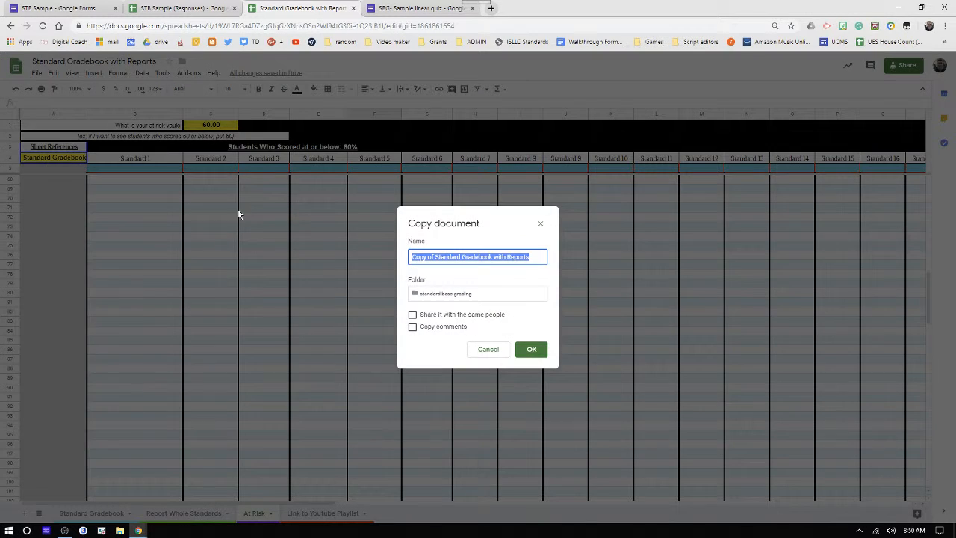
left_click(451, 254)
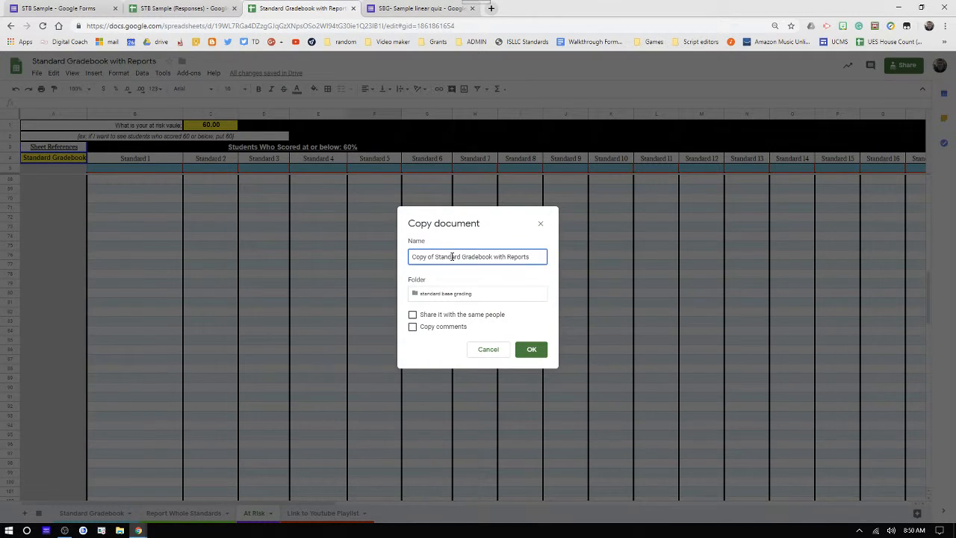
left_click_drag(433, 256, 368, 260)
type("LG")
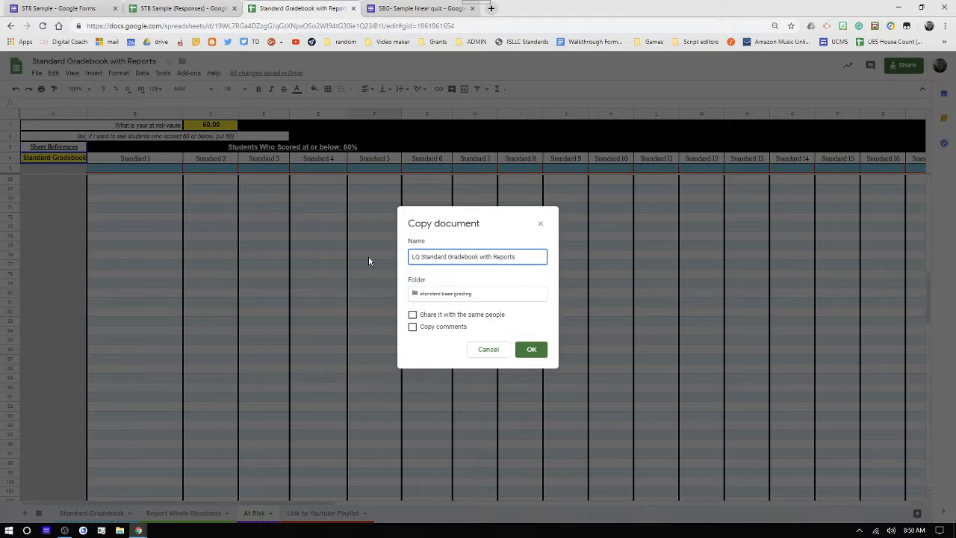
left_click(529, 354)
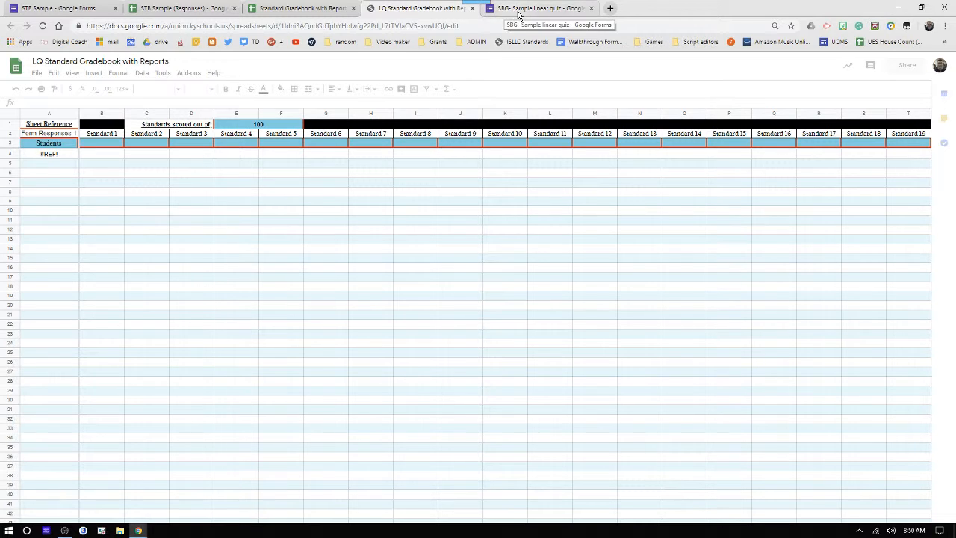
- Set the quiz's response destination to the existing spreadsheet found by searching 'LQ' (LQ Standard Gradebook)
left_click(518, 14)
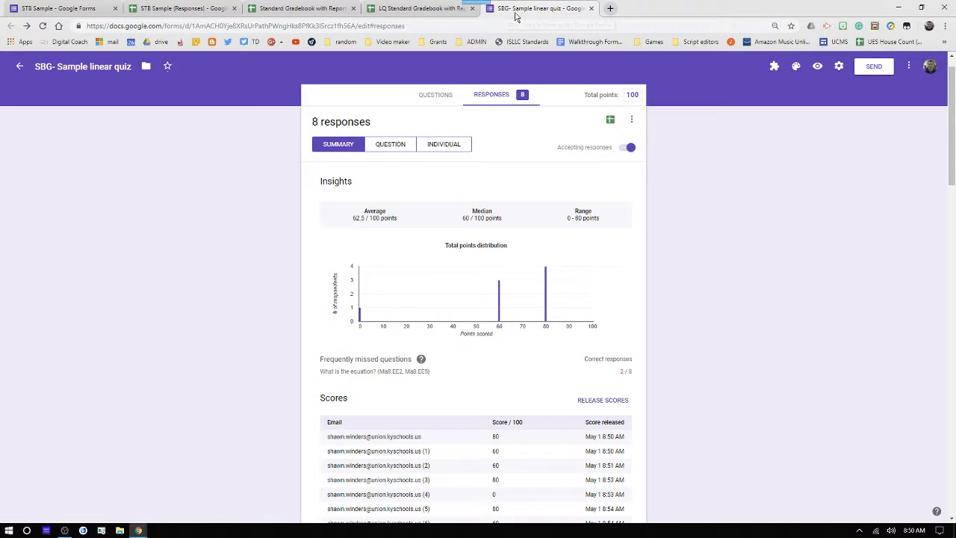
left_click(632, 120)
left_click(645, 128)
left_click(631, 120)
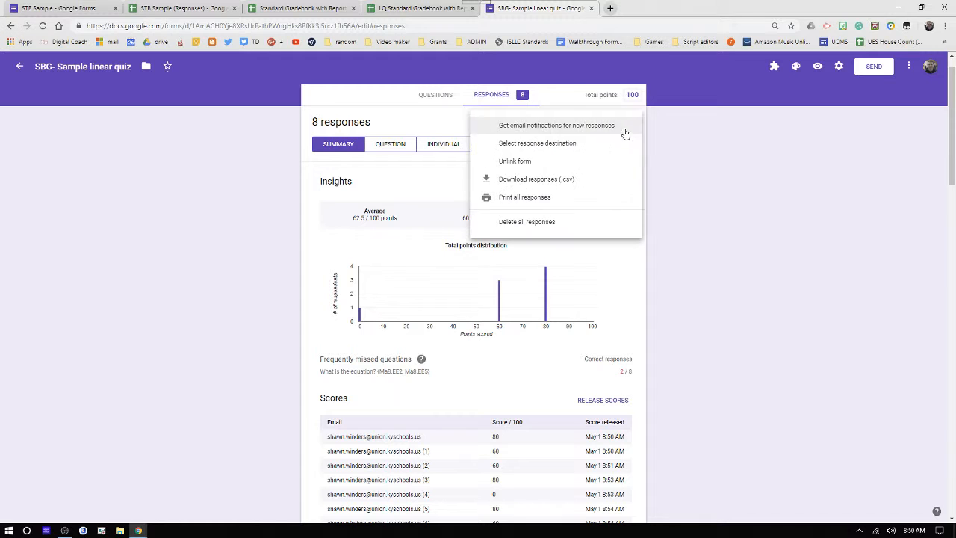
left_click(537, 145)
left_click(419, 154)
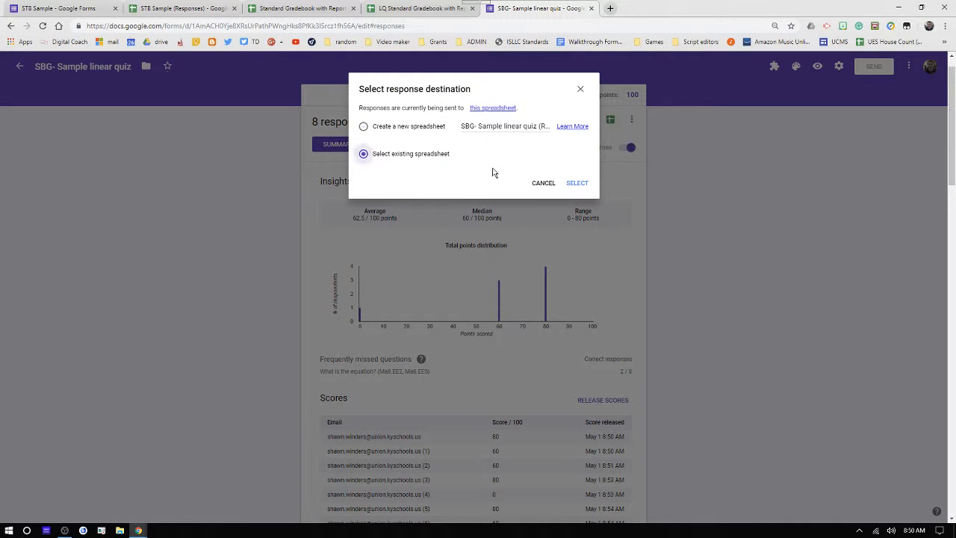
left_click(578, 184)
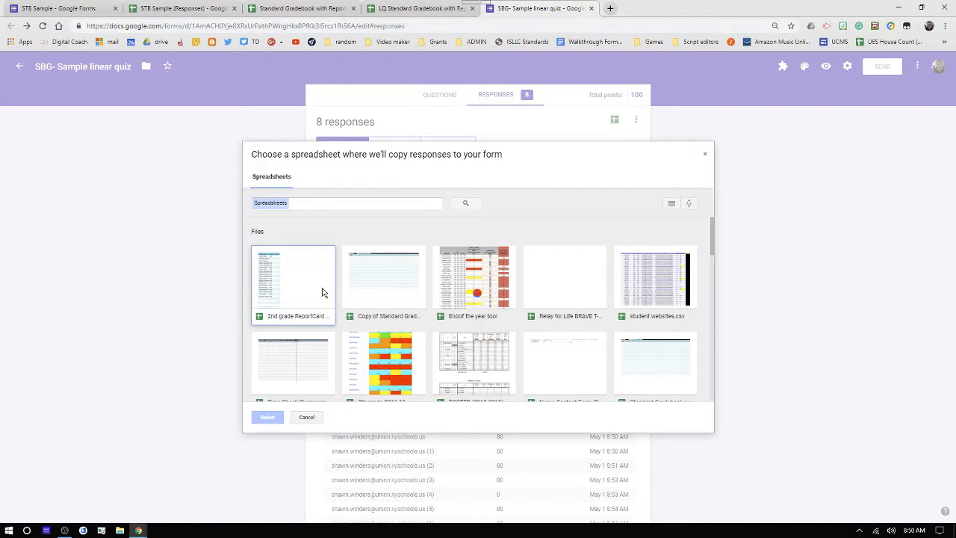
left_click(302, 200)
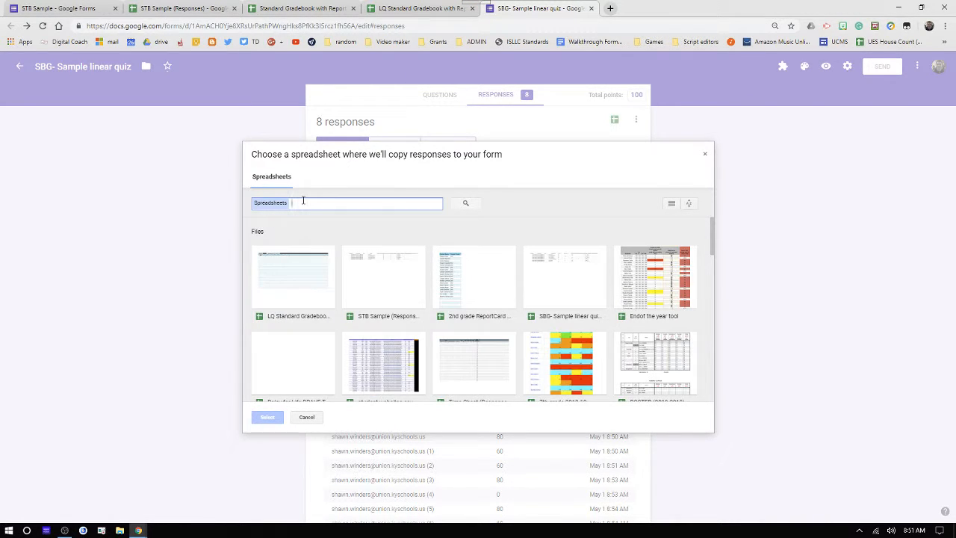
type("LQ")
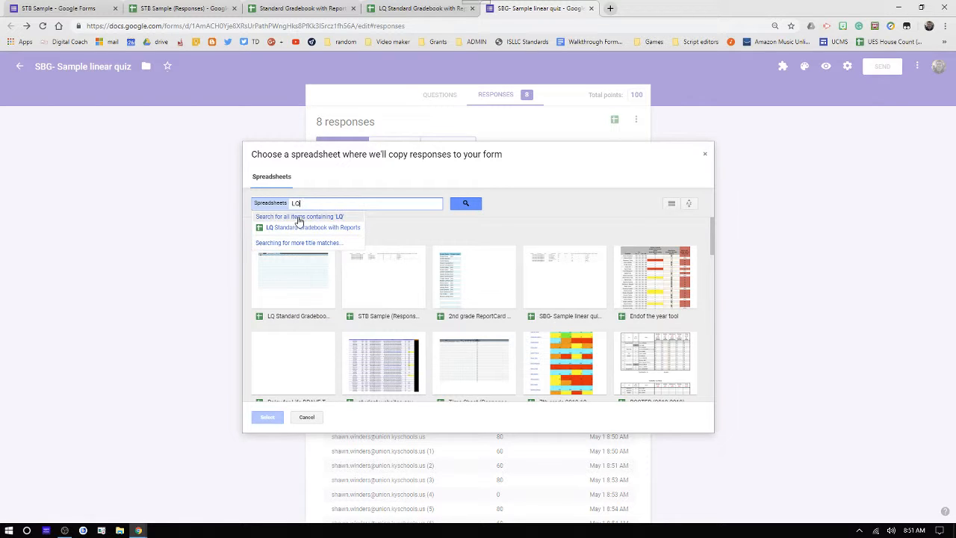
double_click(275, 310)
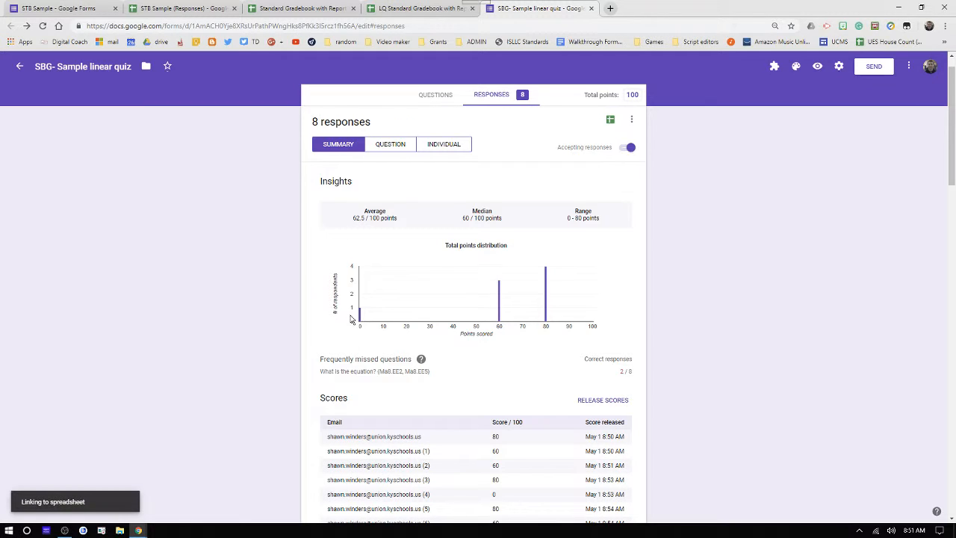
left_click(382, 12)
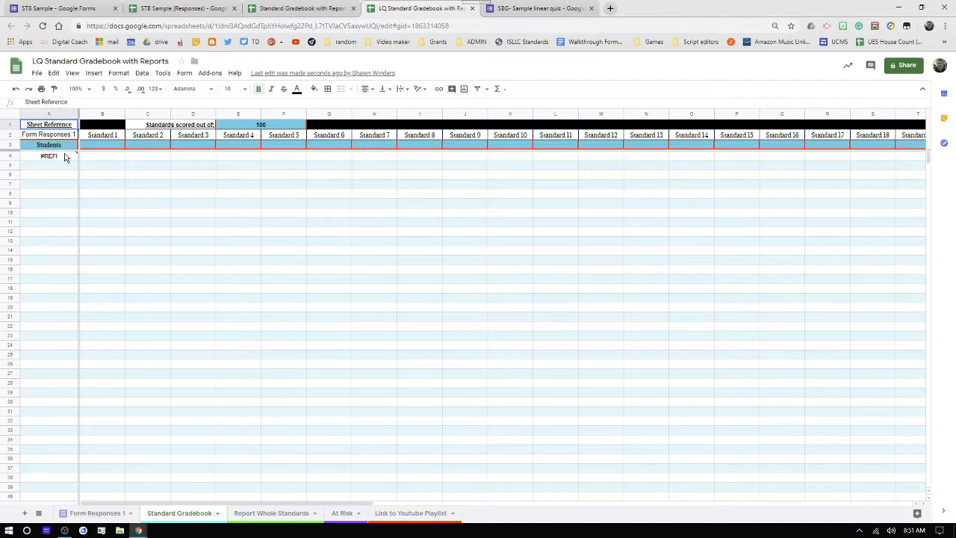
- Check cell A2's sheet reference and re-enter the #REF! formula in cell A4
left_click(62, 139)
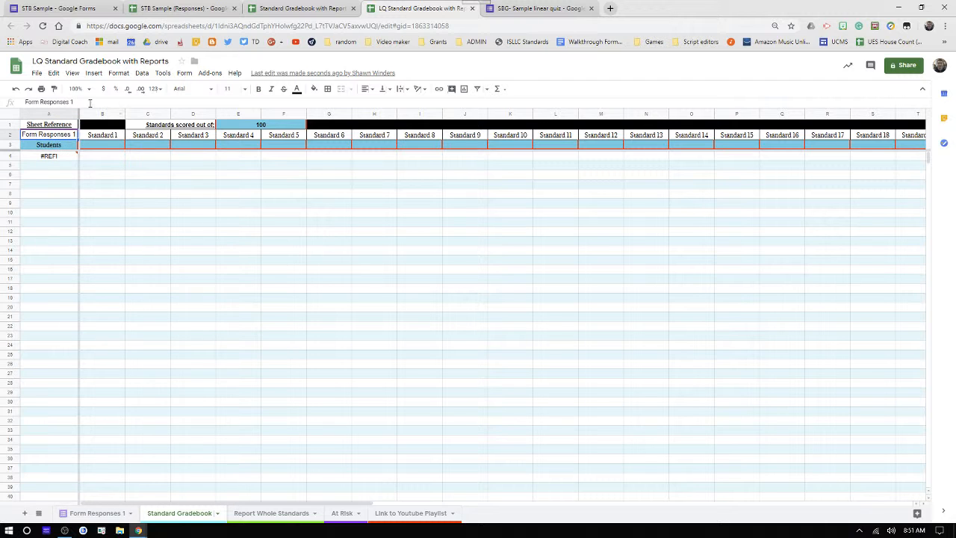
key("Return")
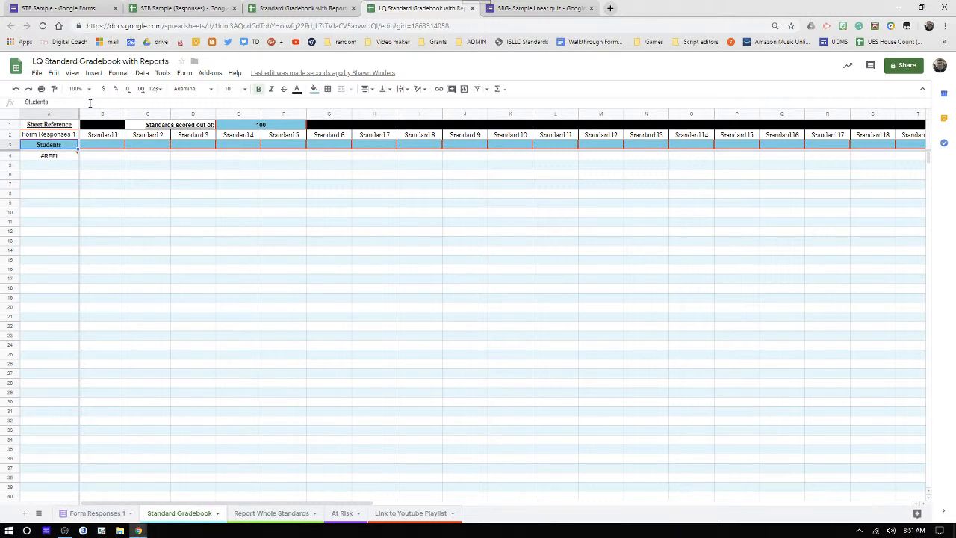
left_click(64, 156)
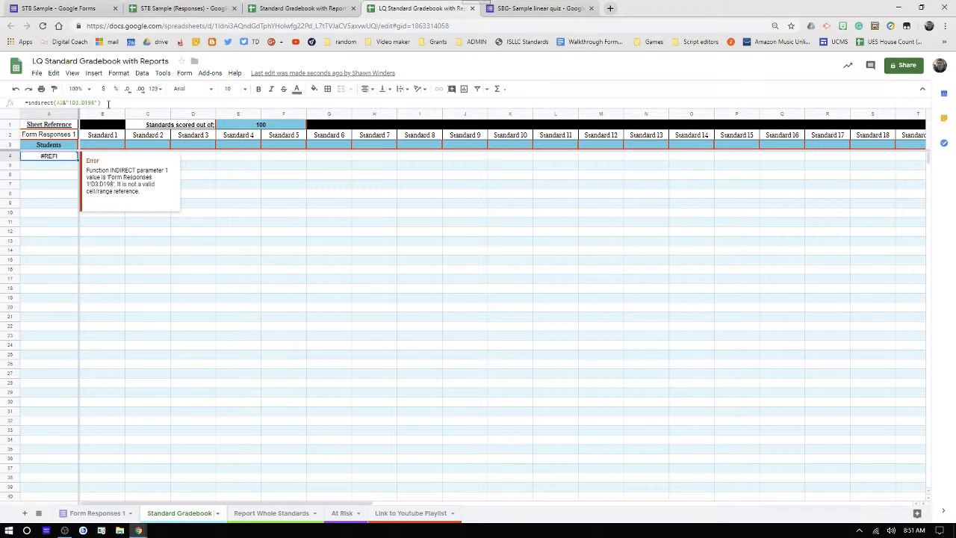
left_click(108, 103)
key("Return")
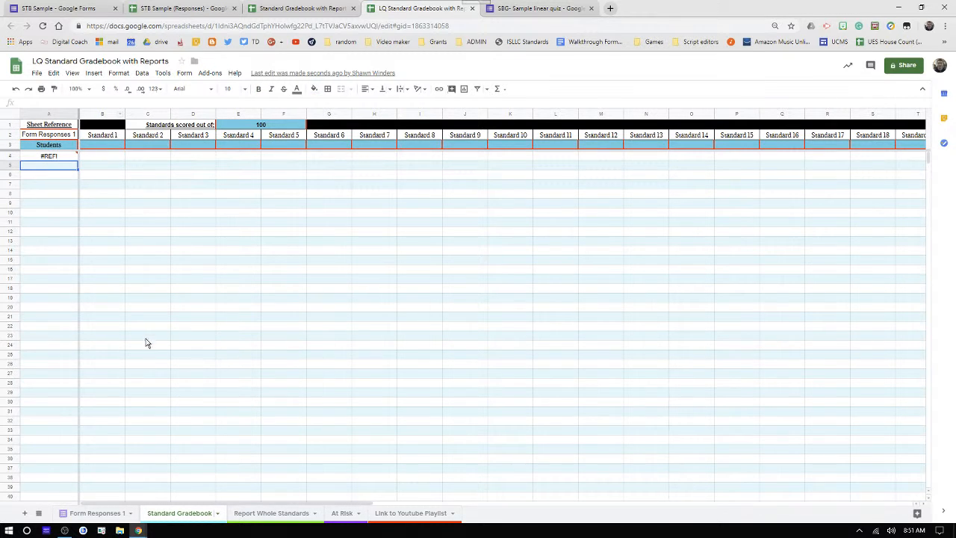
- Compare against the Form Responses 1 sheet and recommit A2's sheet reference
left_click(125, 514)
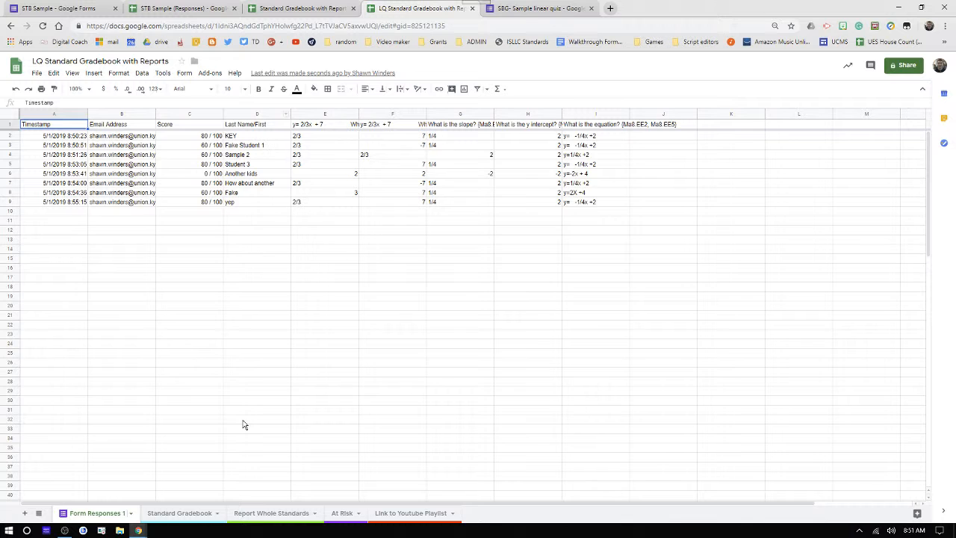
left_click(164, 514)
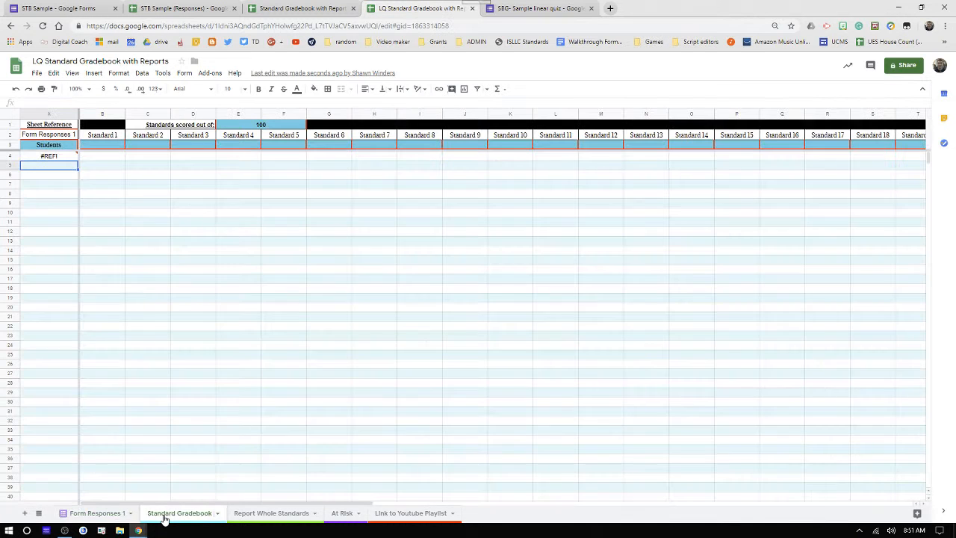
left_click(65, 136)
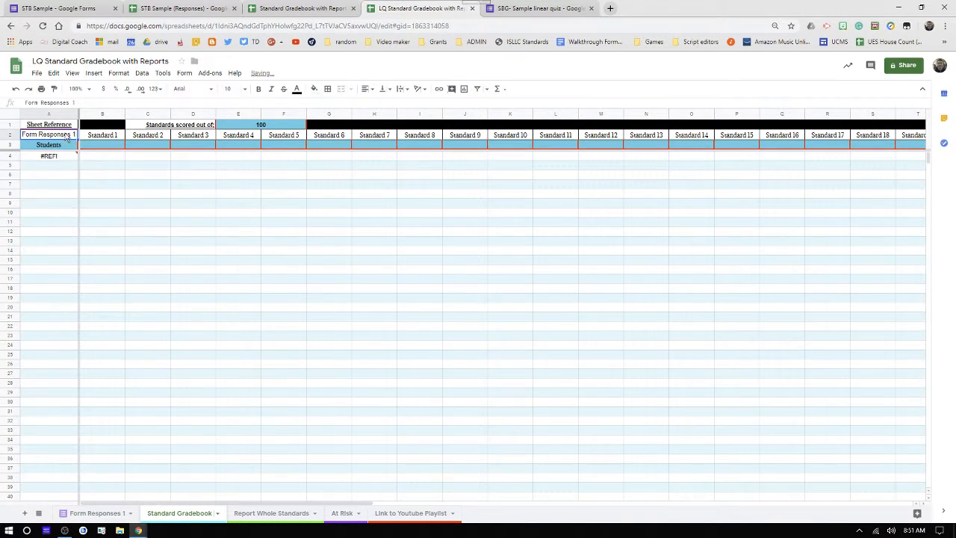
left_click(93, 104)
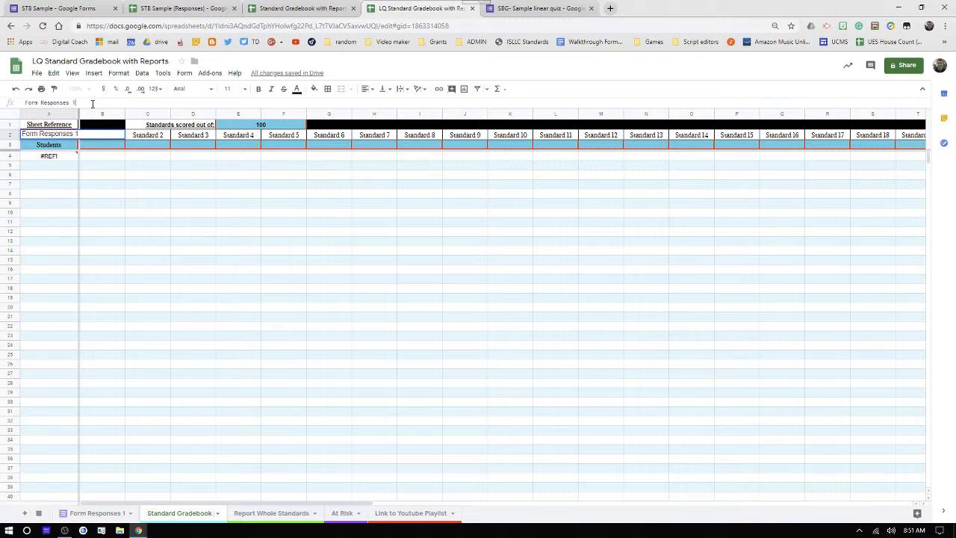
key("Return")
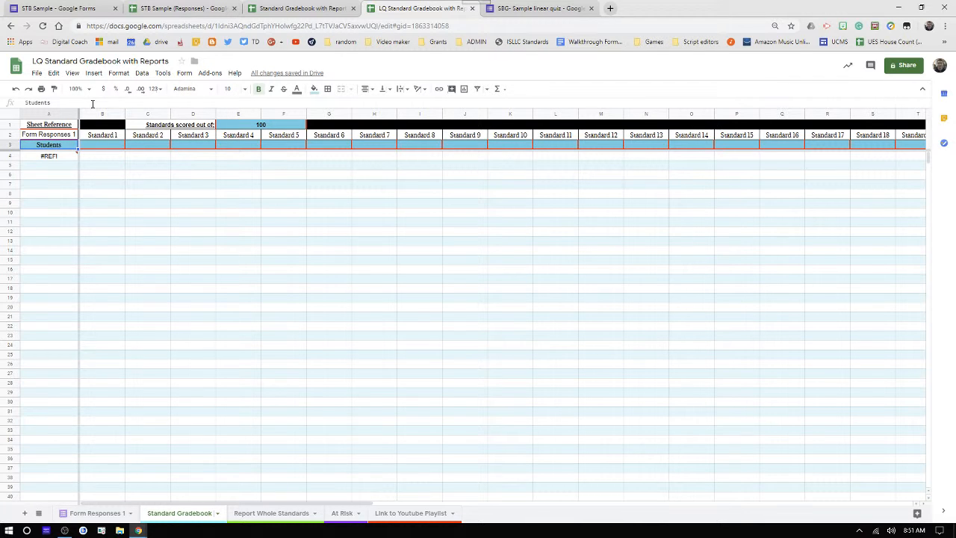
- Check the Form Responses 1 sheet's name and edit A2's reference to Form Responses 1
left_click(128, 513)
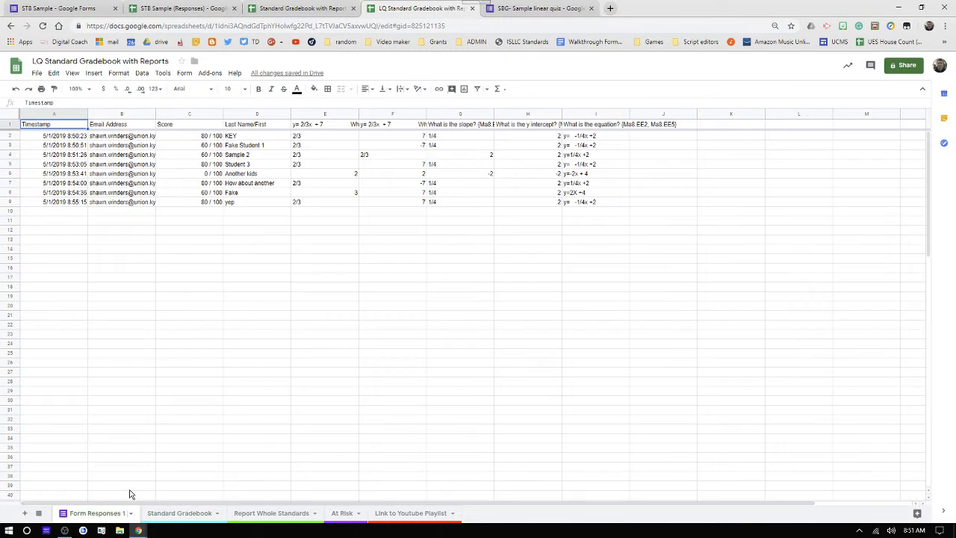
left_click(130, 513)
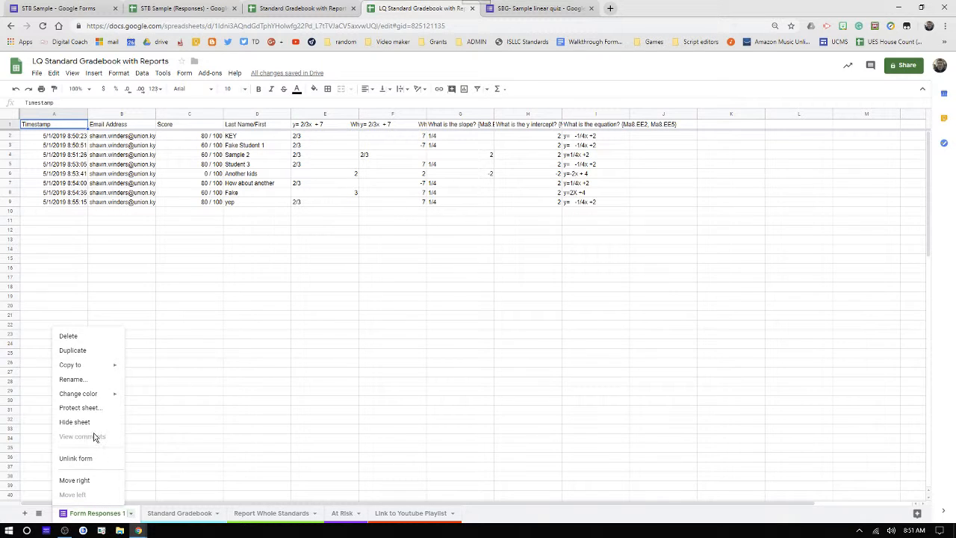
left_click(79, 380)
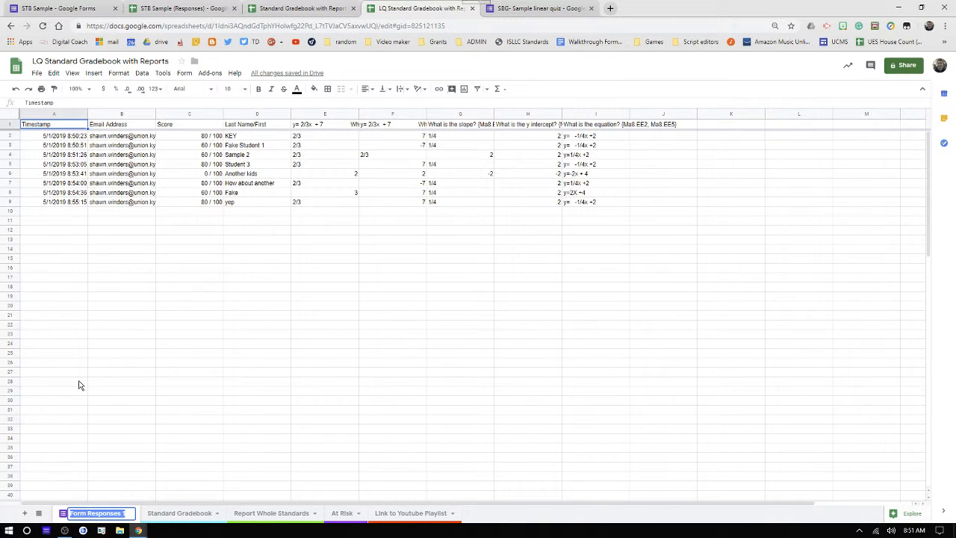
left_click(180, 513)
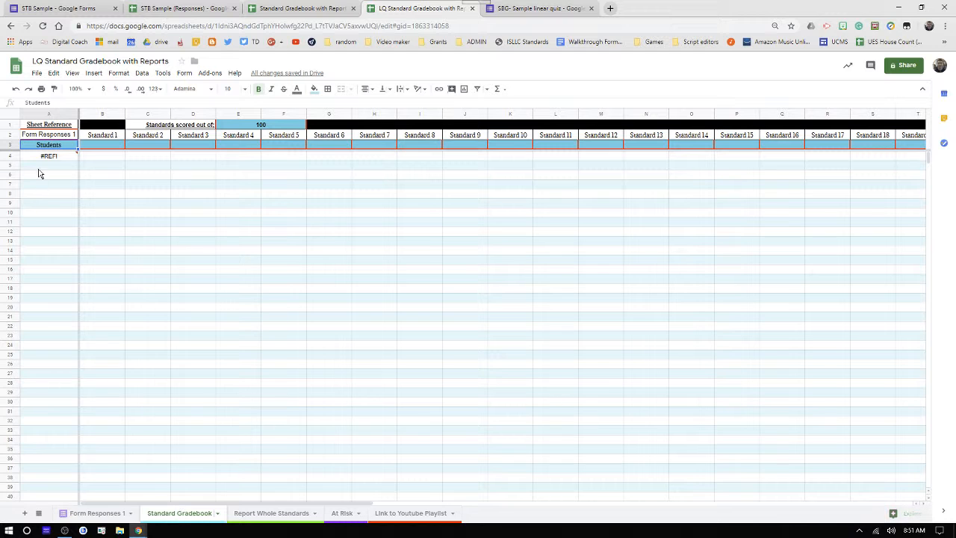
left_click(53, 138)
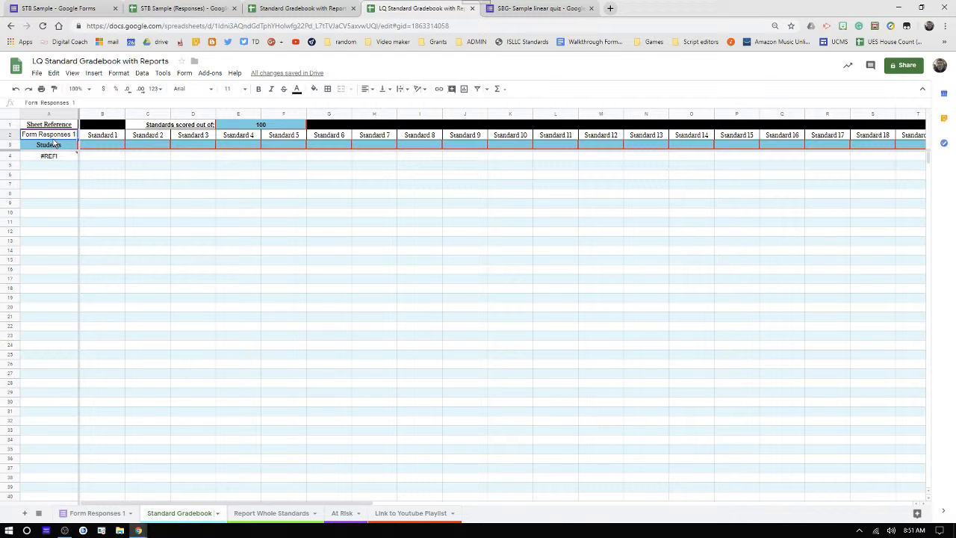
double_click(53, 139)
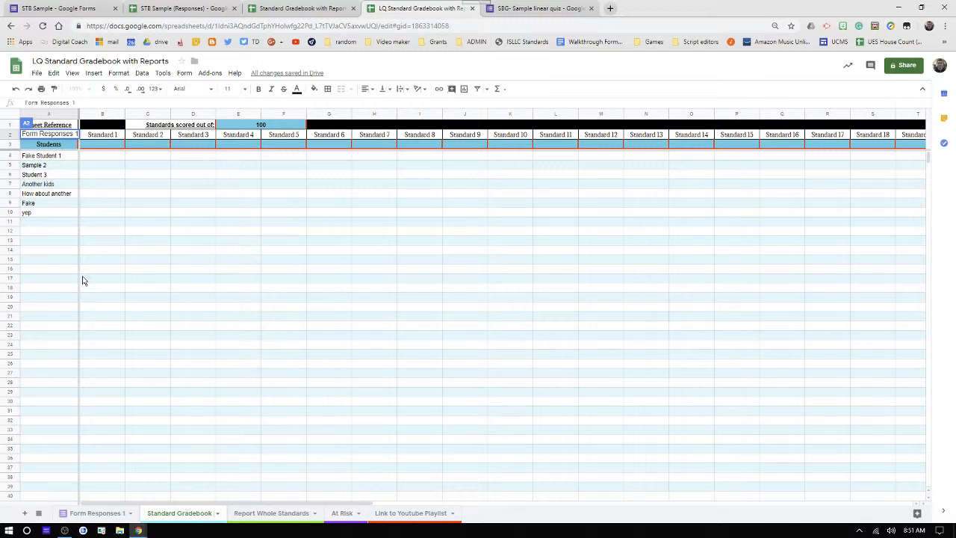
- Enter Ma8.EE1 in B3 and fill Ma8.EE2–Ma8.EE5 across to F3
left_click(84, 277)
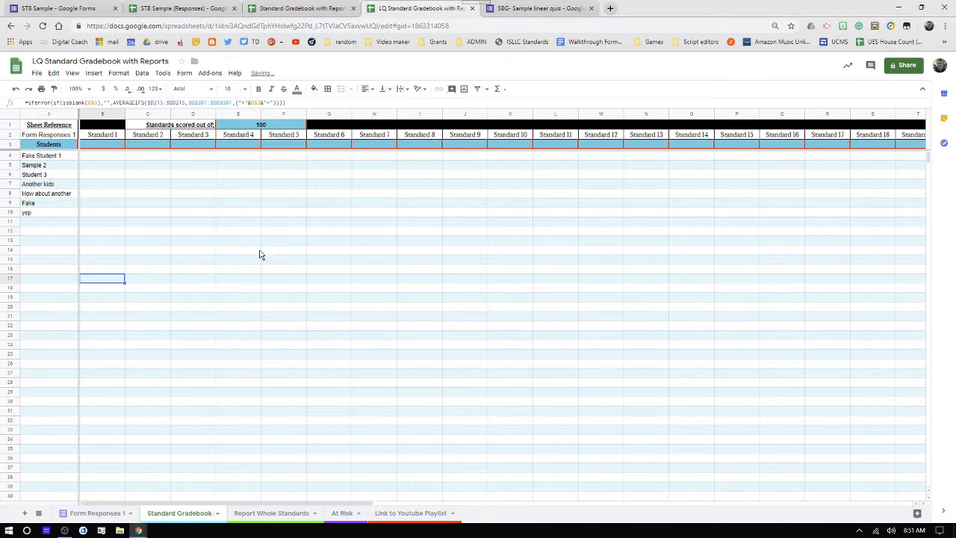
left_click(112, 147)
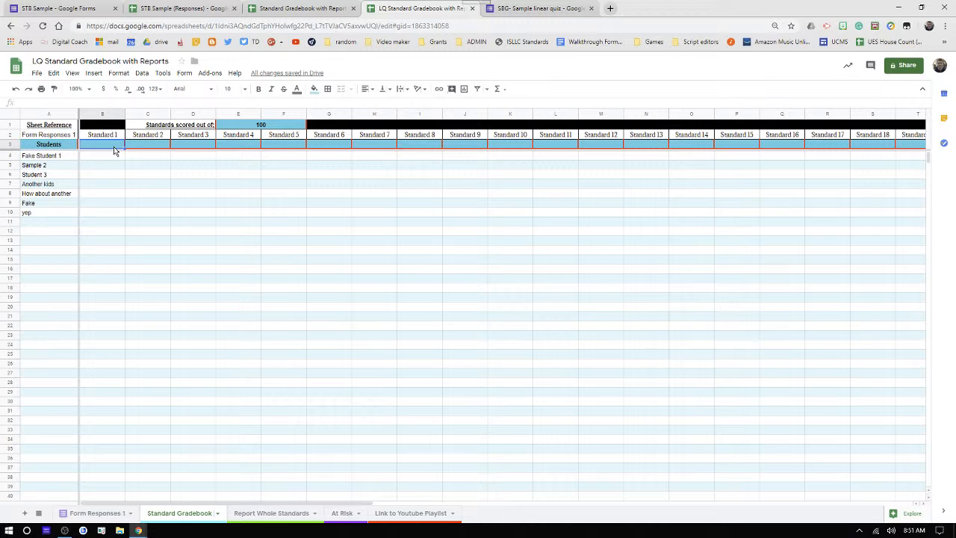
type("Ma8.EE1")
key("Return")
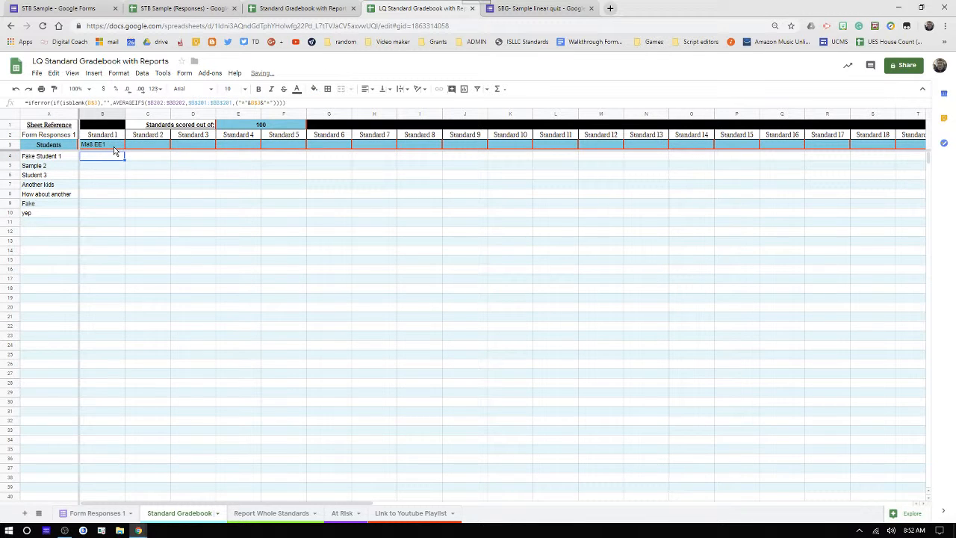
left_click(117, 145)
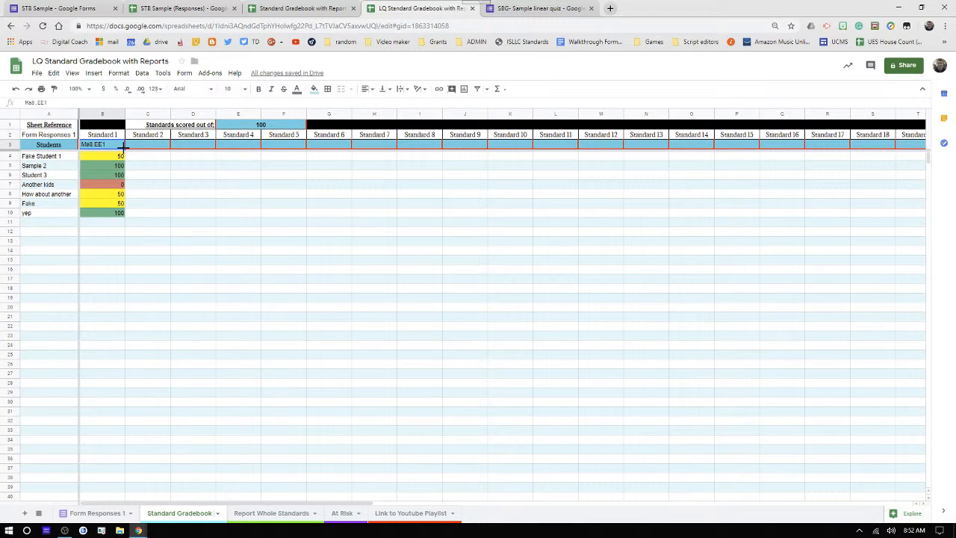
left_click_drag(124, 146, 288, 146)
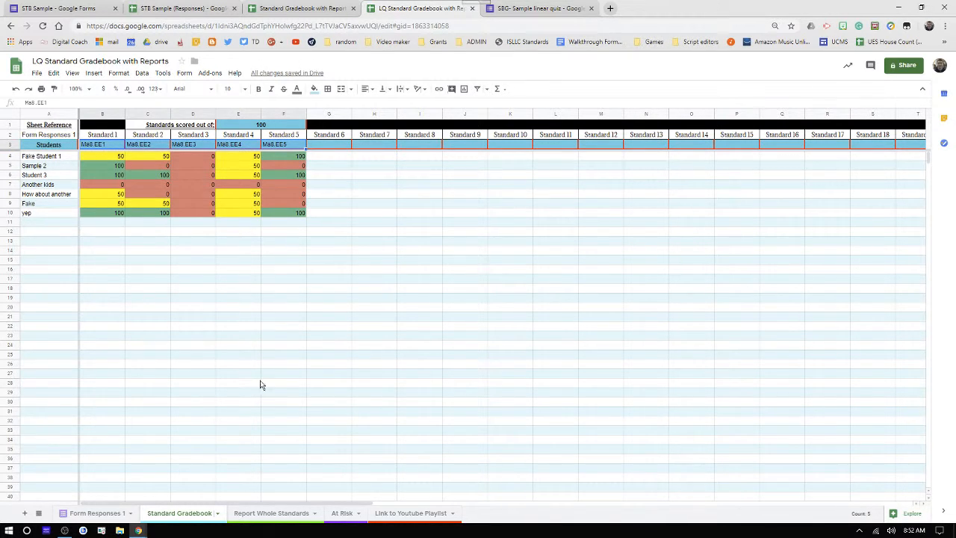
left_click(254, 514)
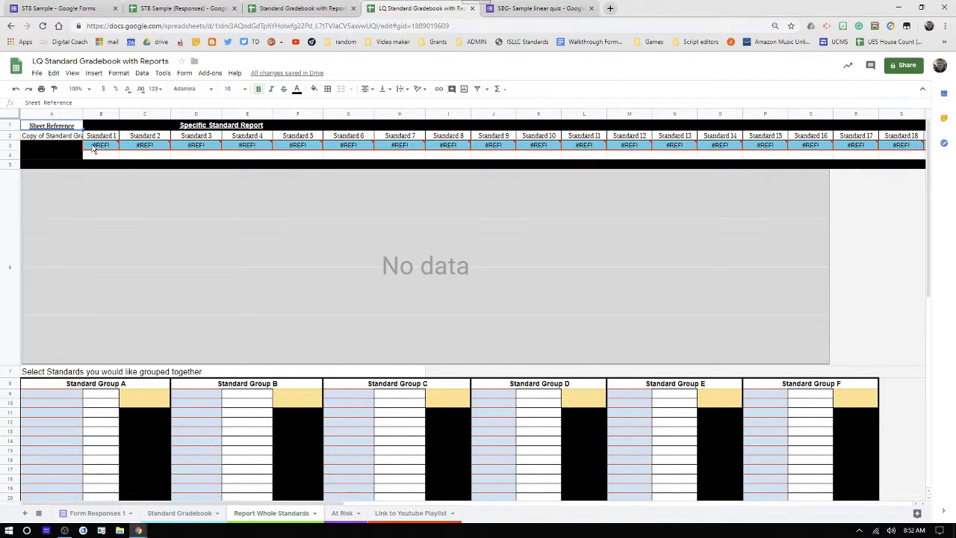
- Change A2's reference from 'Copy of Standard Gradebook' to 'Standard Gradebook' so averages chart
left_click(47, 135)
double_click(47, 135)
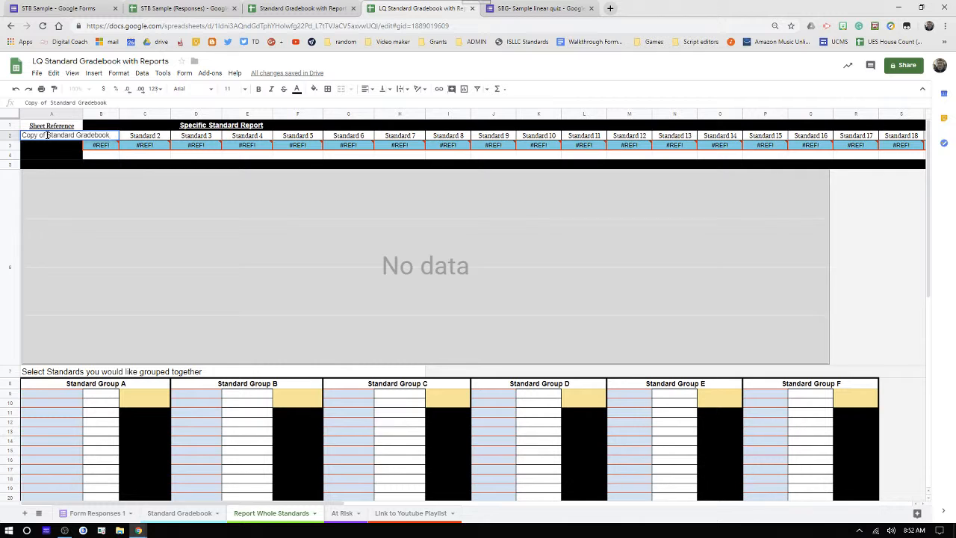
key("BackSpace")
key("BackSpace")
key("BackSpace")
key("BackSpace")
key("BackSpace")
key("BackSpace")
key("BackSpace")
key("BackSpace")
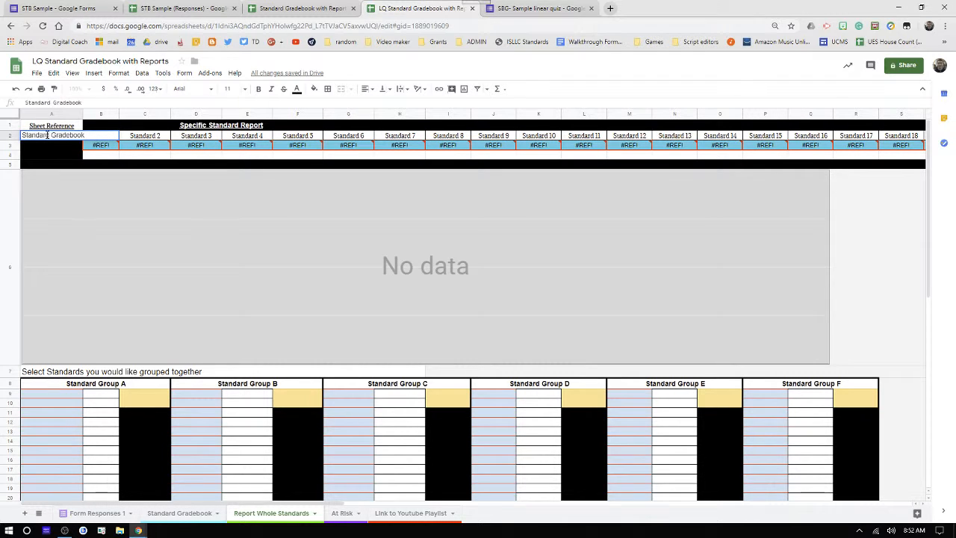
key("Return")
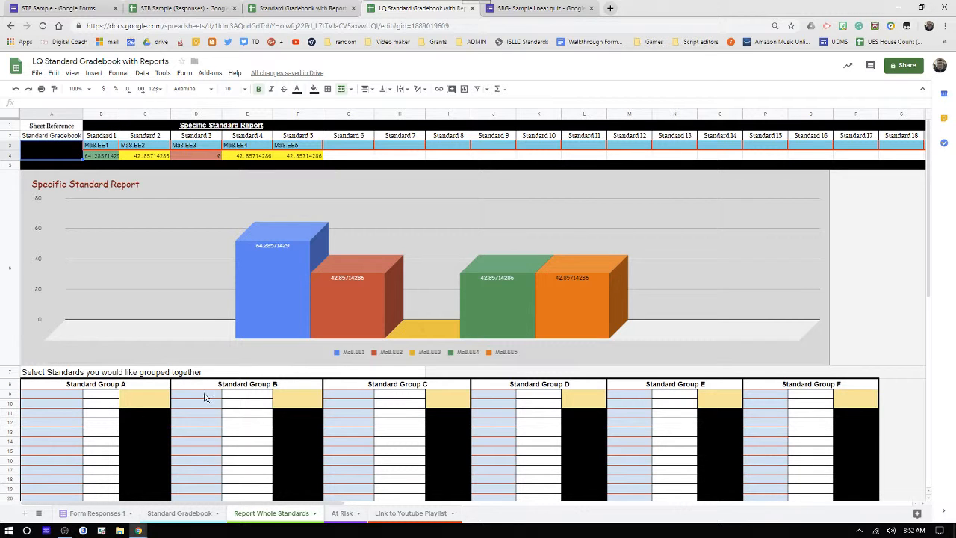
left_click(341, 513)
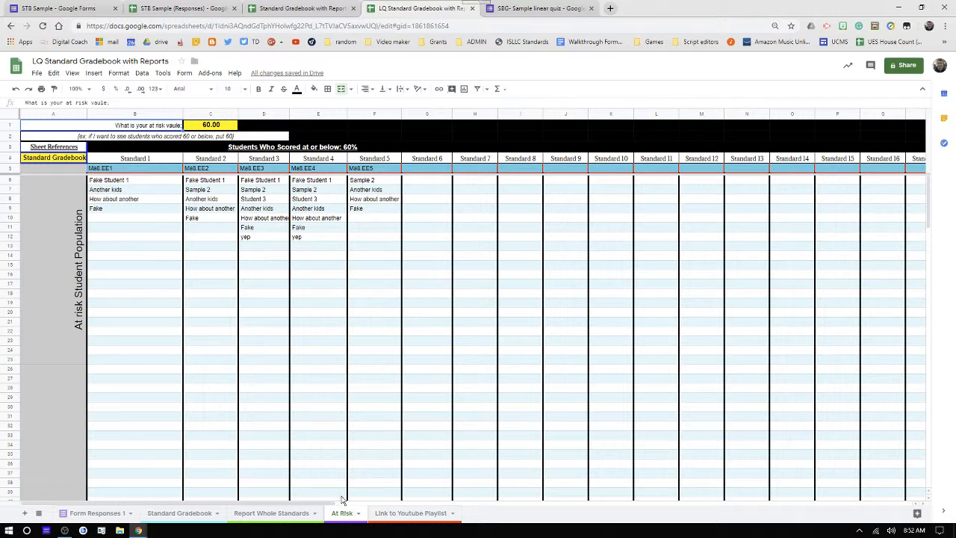
left_click(293, 518)
scroll(336, 395, "down", 1)
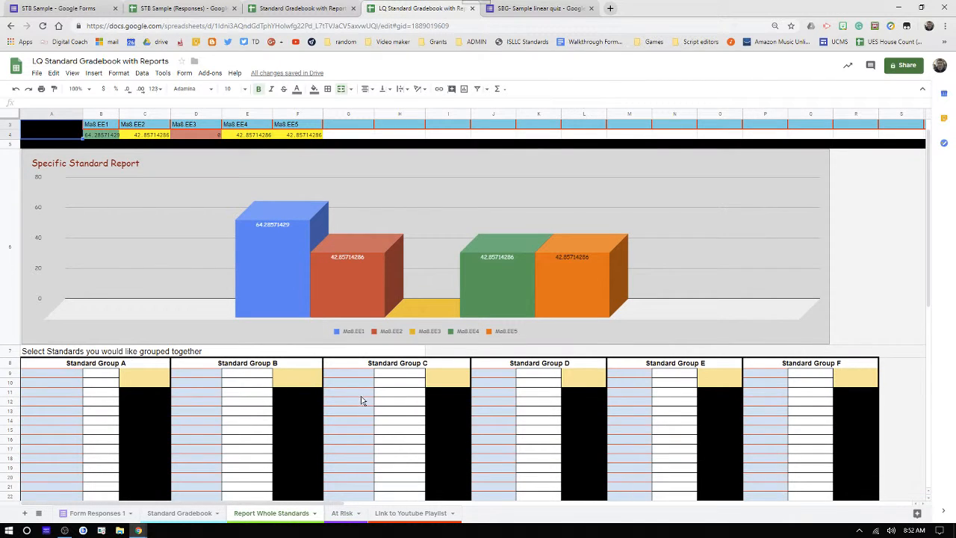
- Copy Ma8.EE1 and Ma8.EE2 into the two Standard Group A slots
left_click(95, 127)
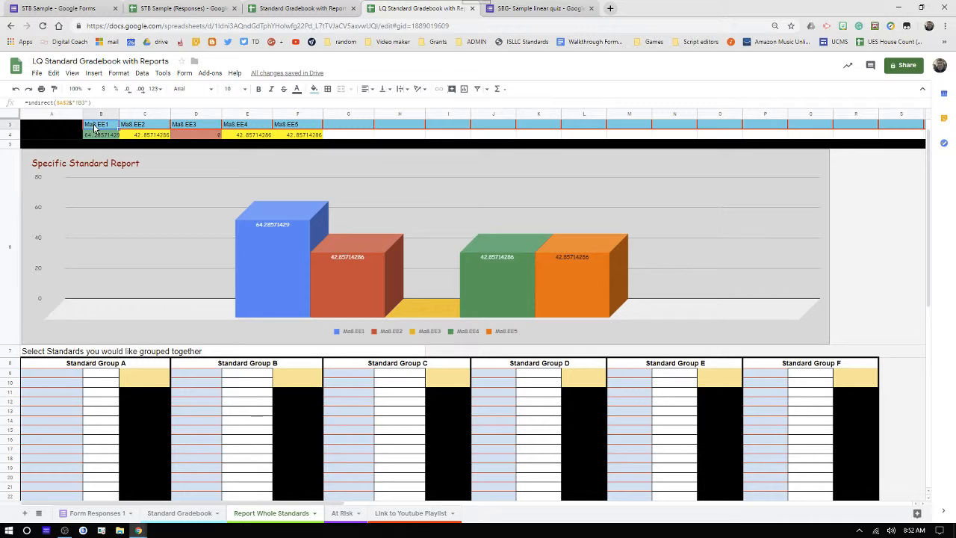
left_click(50, 373)
type("Ma8.EE1")
left_click(148, 125)
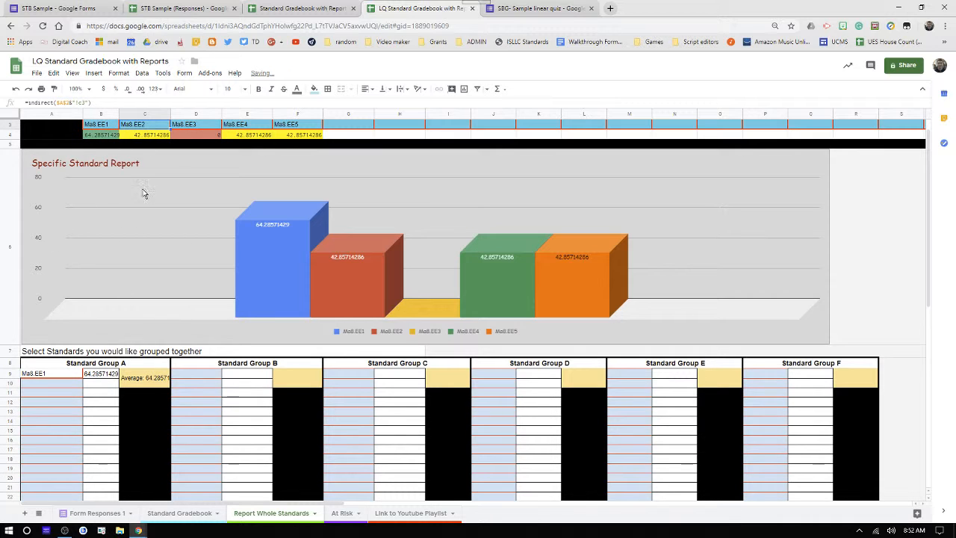
key("ctrl+c")
left_click(41, 383)
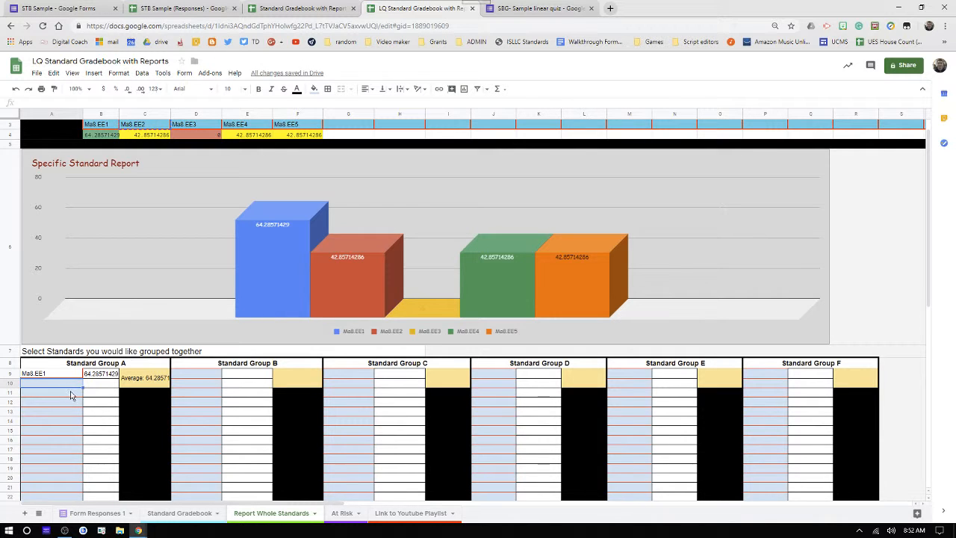
key("ctrl+v")
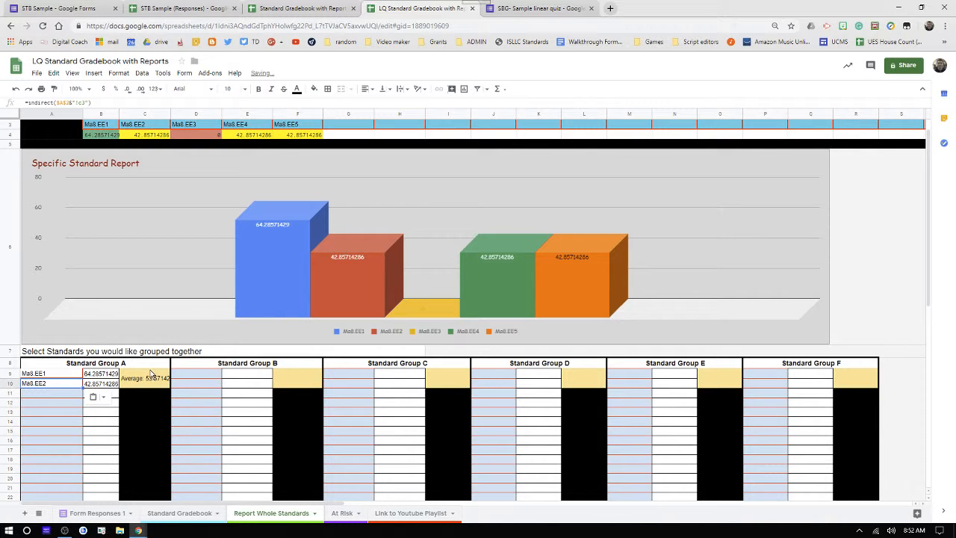
- Copy Ma8.EE3 and Ma8.EE4 into the two Standard Group B slots
scroll(171, 402, "down", 5)
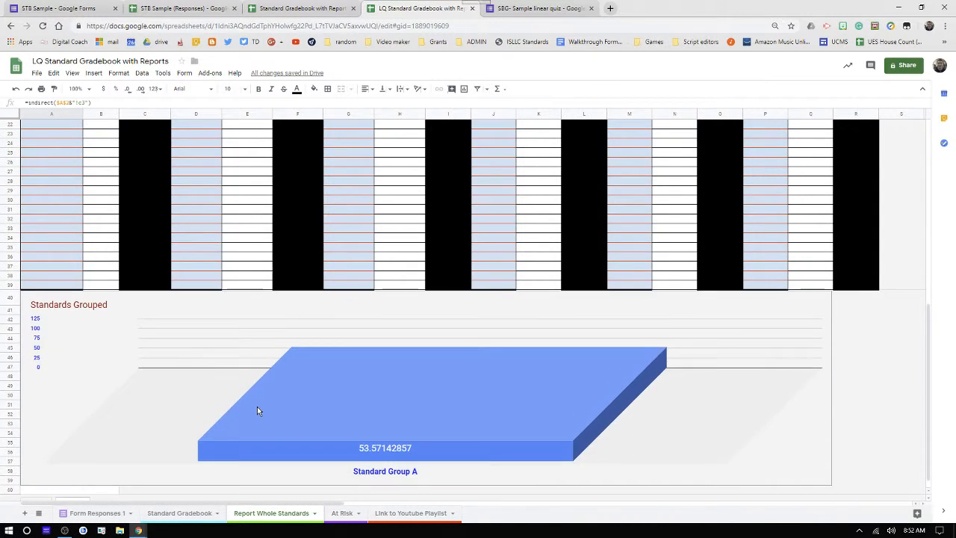
scroll(258, 410, "up", 5)
scroll(306, 424, "down", 8)
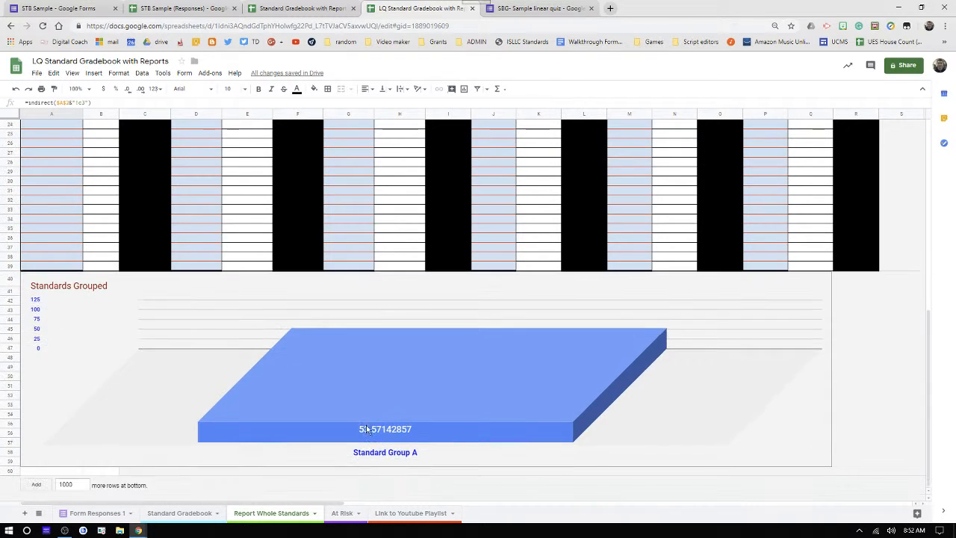
scroll(270, 385, "up", 3)
scroll(270, 384, "up", 4)
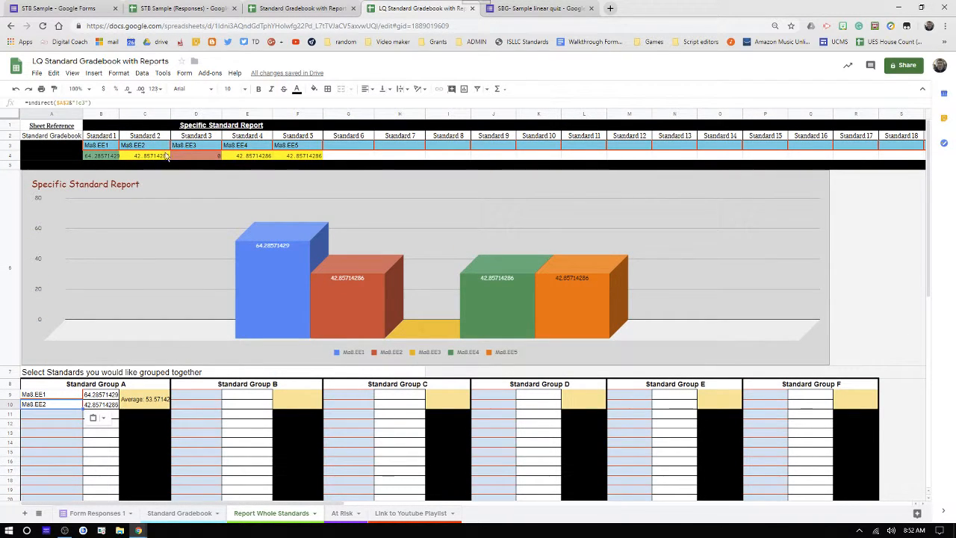
left_click(197, 400)
key("ctrl+v")
left_click(239, 146)
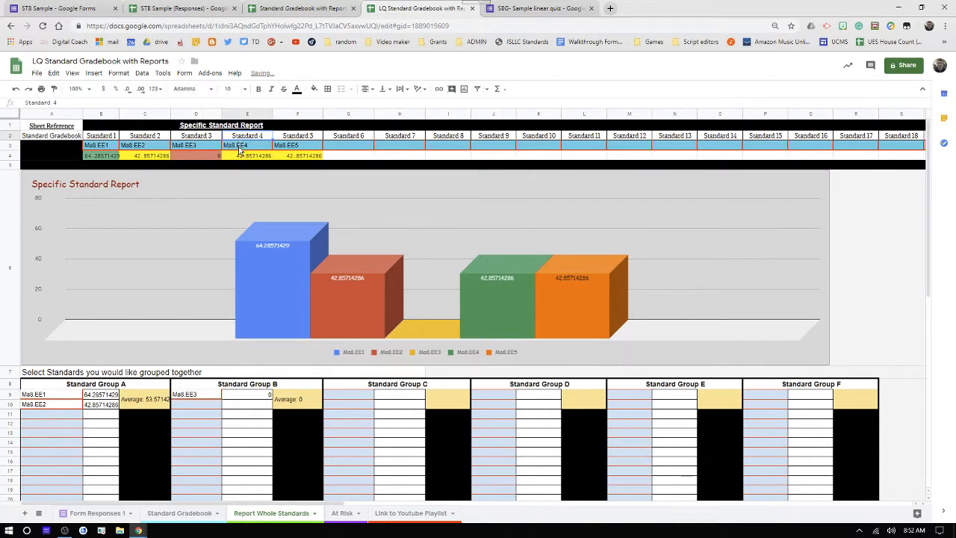
key("ctrl+c")
left_click(196, 404)
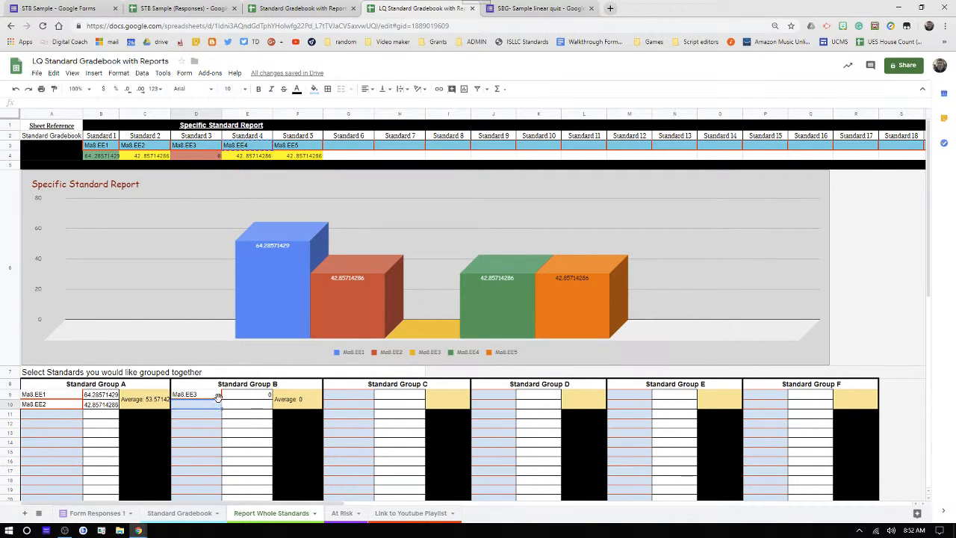
key("ctrl+v")
scroll(255, 375, "down", 5)
scroll(277, 372, "up", 5)
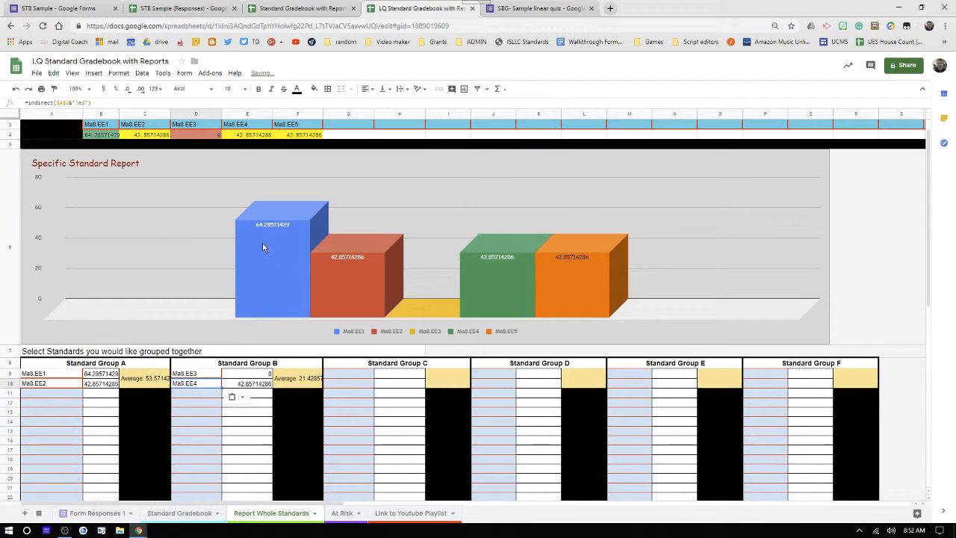
left_click(342, 513)
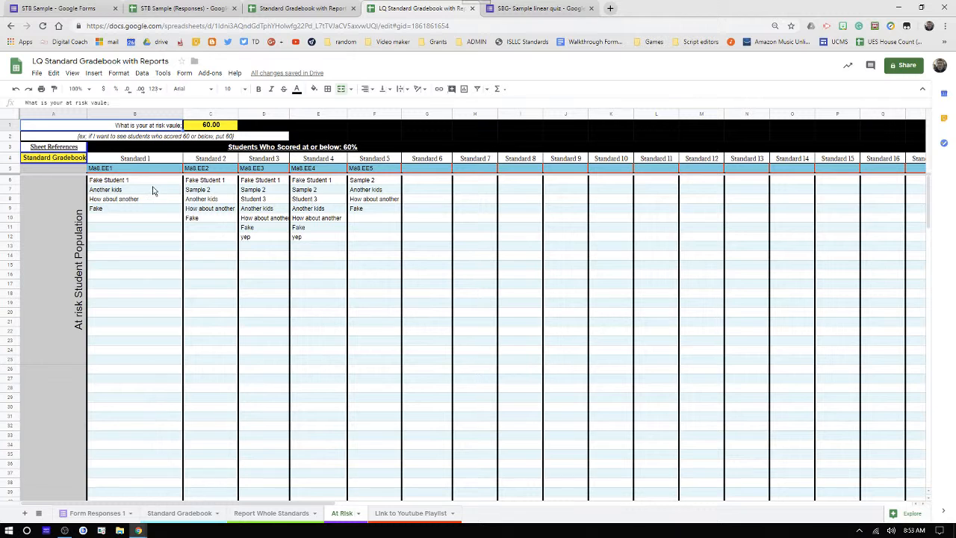
- Go back to the Standard Gradebook sheet to see colour-coded Ma8.EE1–Ma8.EE5 scores for seven students
left_click(158, 515)
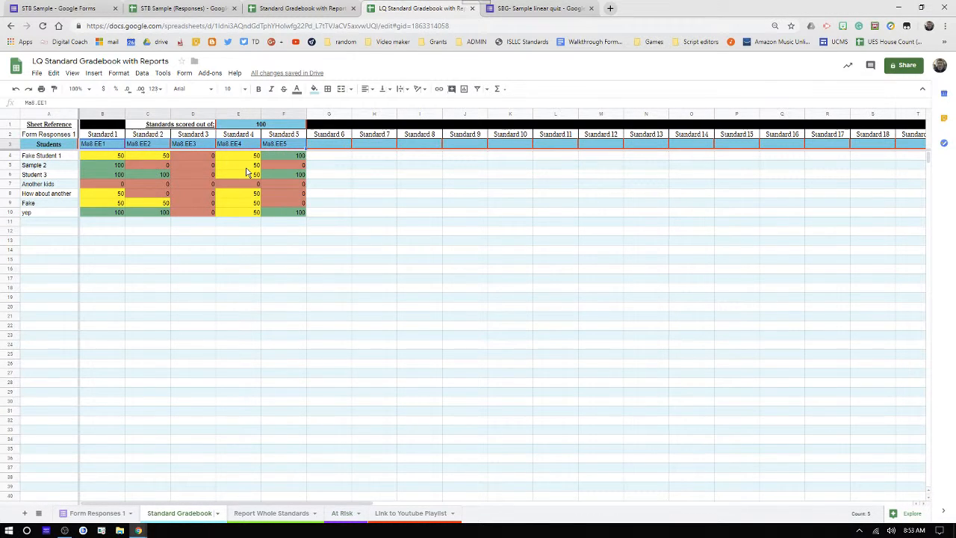
left_click(300, 298)
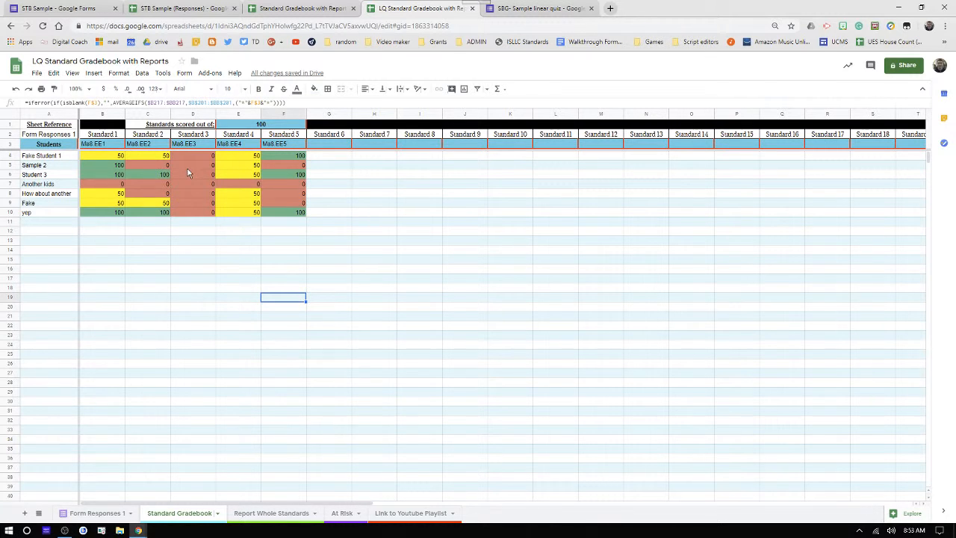